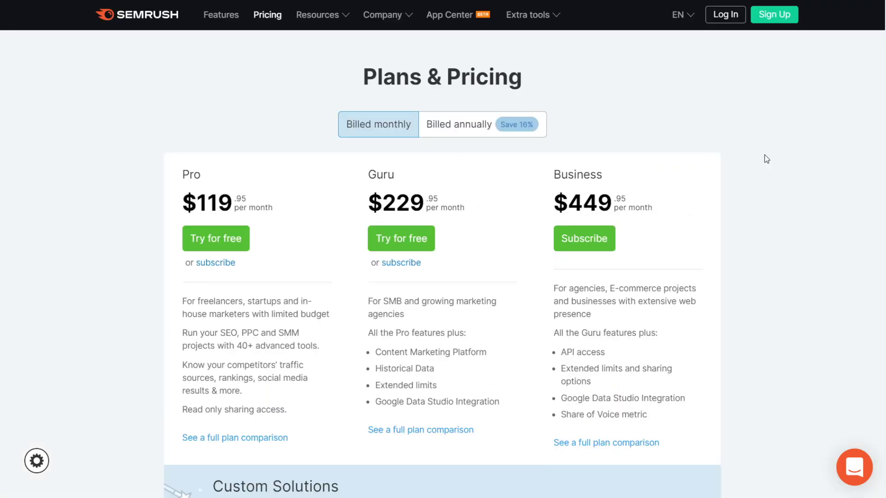
Start a Guru 7-day free trial by signing up with a Google account.
{"action": "scroll", "coordinate": [770, 164], "scroll_direction": "down", "scroll_amount": 1}
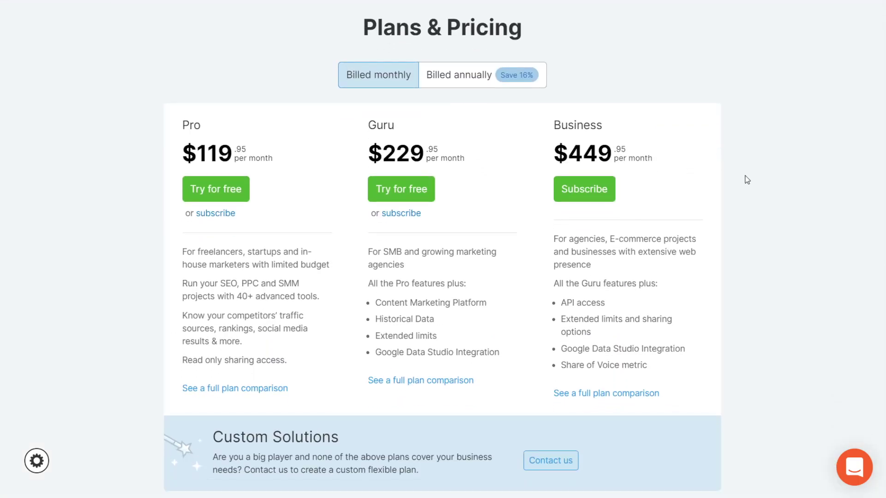
{"action": "left_click", "coordinate": [421, 201]}
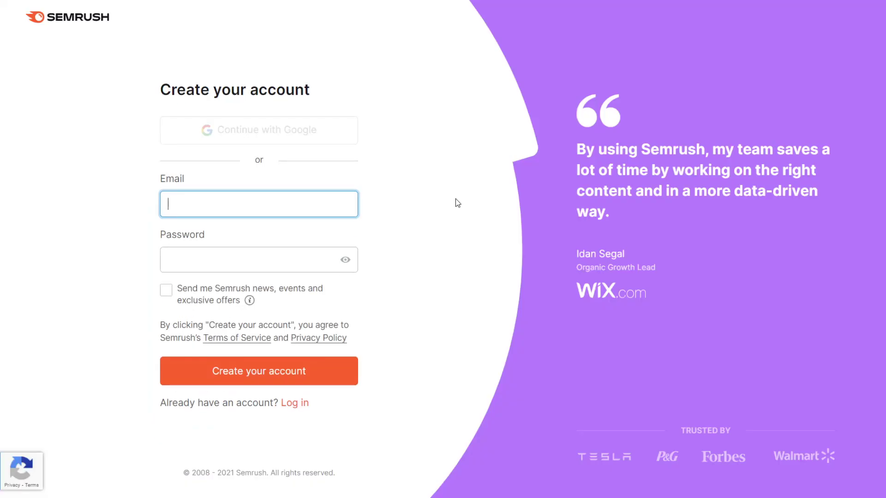
{"action": "left_click", "coordinate": [283, 137]}
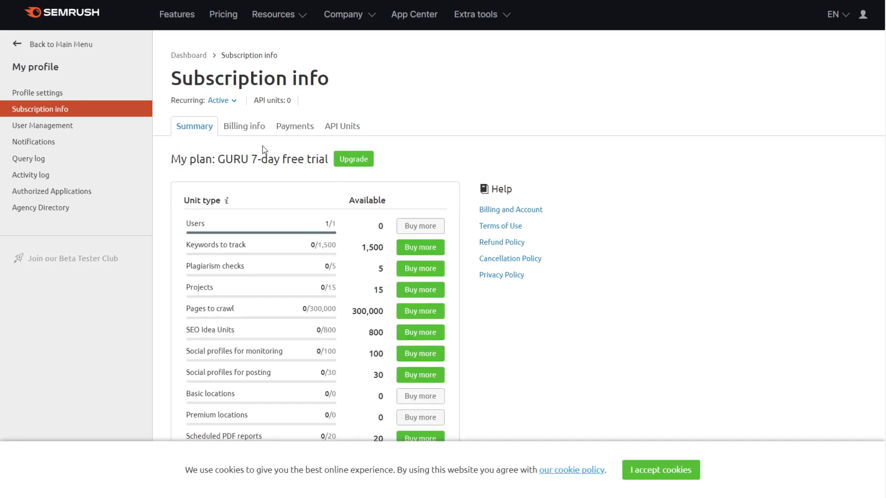
From Payments, start unsubscribing with reason Other: 'I just wanted to use the trial.'.
{"action": "left_click", "coordinate": [294, 126]}
{"action": "mouse_move", "coordinate": [218, 100]}
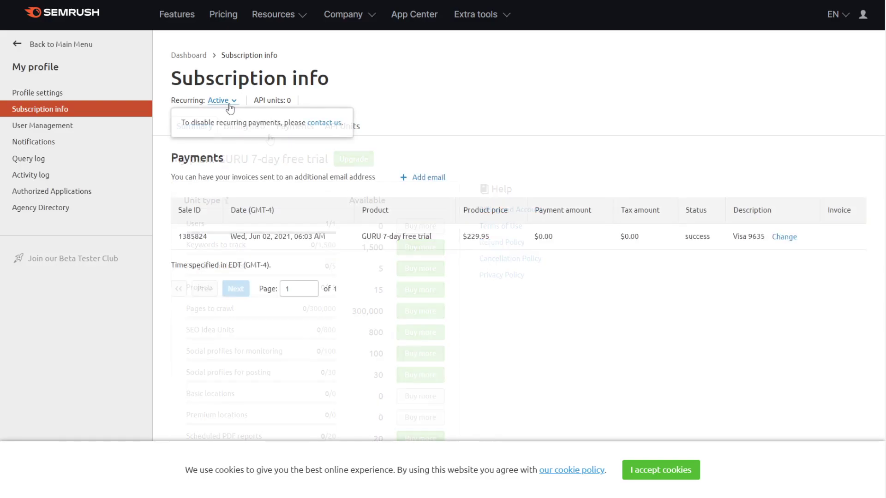
{"action": "left_click", "coordinate": [313, 130]}
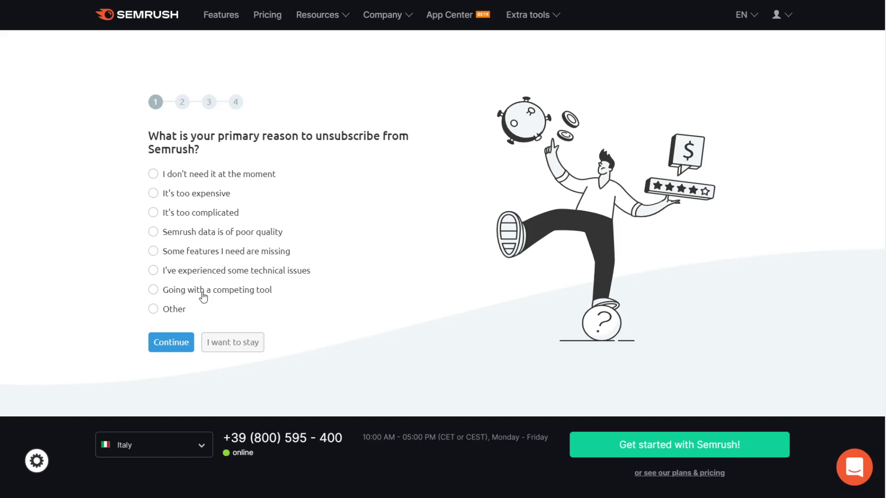
{"action": "left_click", "coordinate": [174, 310]}
{"action": "left_click", "coordinate": [196, 352]}
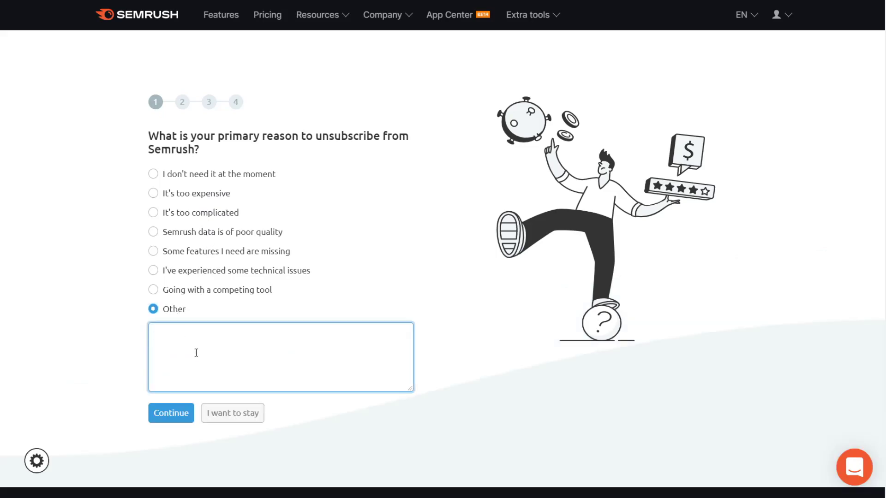
{"action": "type", "text": "I just wanted to use the"}
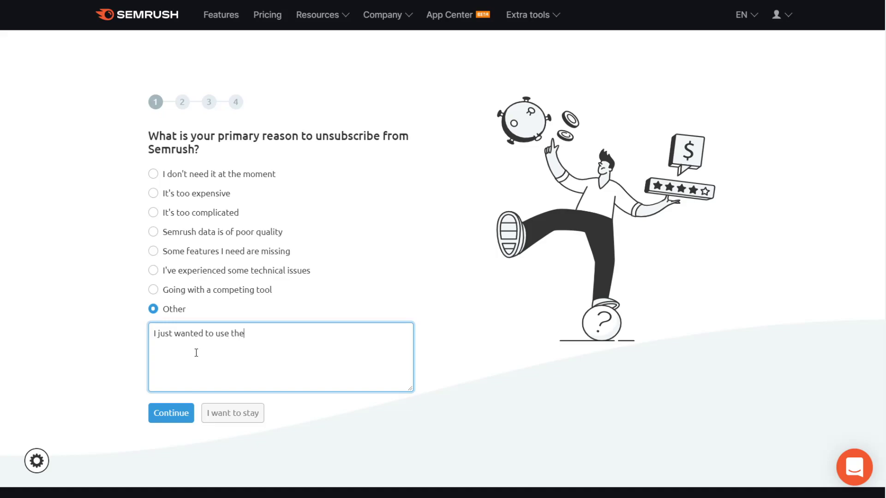
{"action": "type", "text": " trial."}
{"action": "key", "text": "Return"}
{"action": "left_click", "coordinate": [184, 417]}
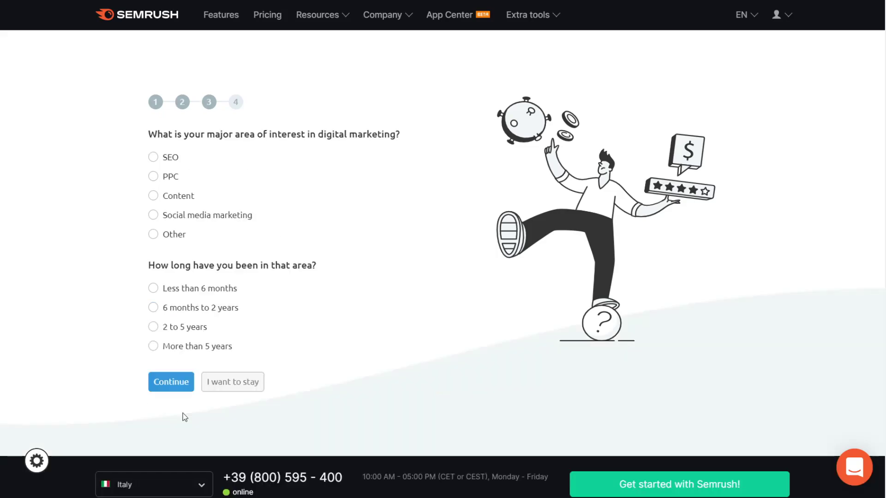
Answer SEO as the main area and 2 to 5 years of experience.
{"action": "left_click", "coordinate": [178, 157]}
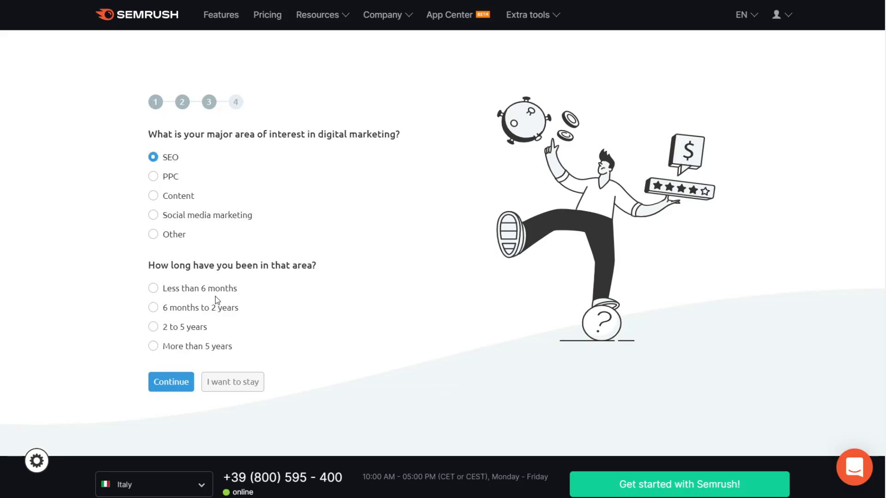
{"action": "left_click", "coordinate": [191, 332]}
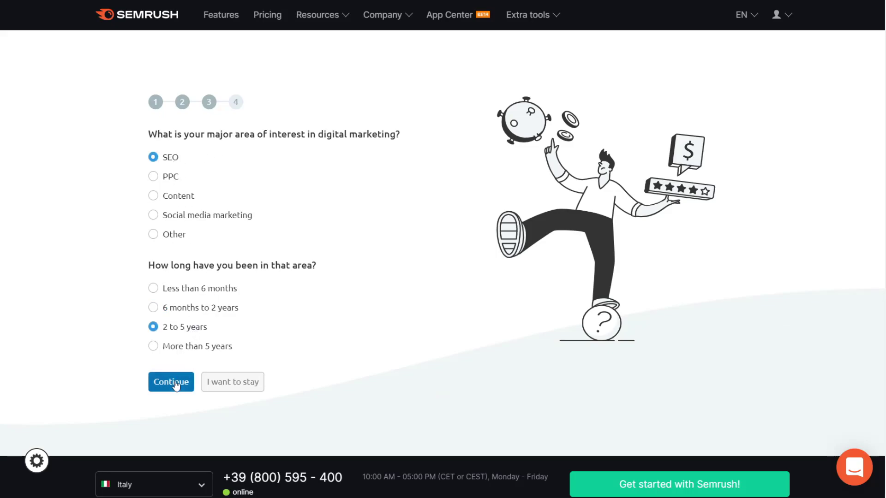
{"action": "left_click", "coordinate": [176, 383]}
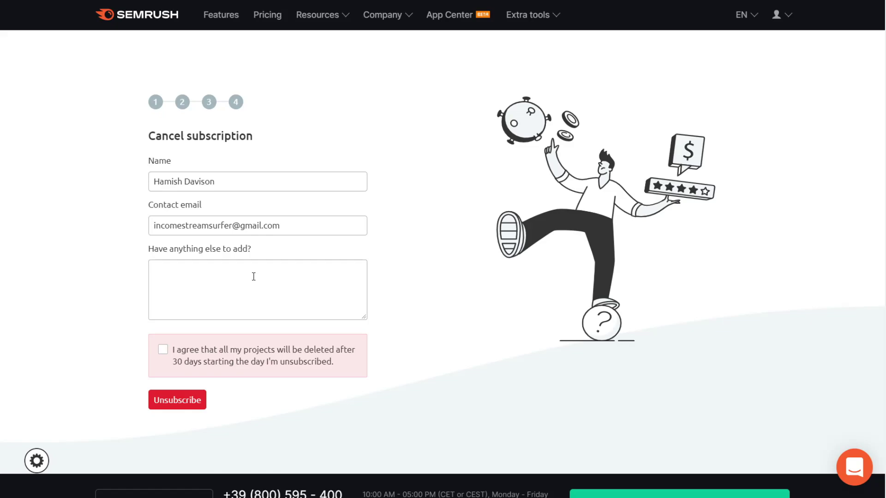
Accept project deletion, comment 'Your tool is great, I use it for my SEO clients.' and unsubscribe.
{"action": "left_click", "coordinate": [162, 350]}
{"action": "left_click", "coordinate": [204, 307]}
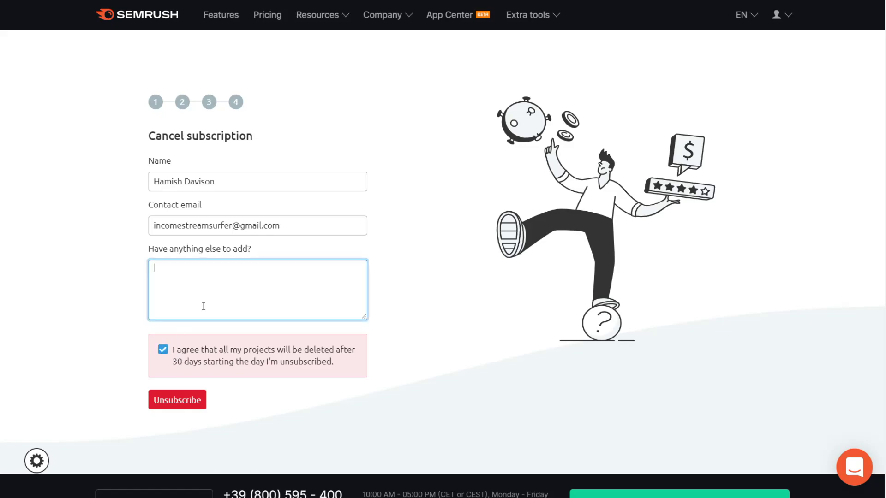
{"action": "type", "text": "Your tool is great, I use it for"}
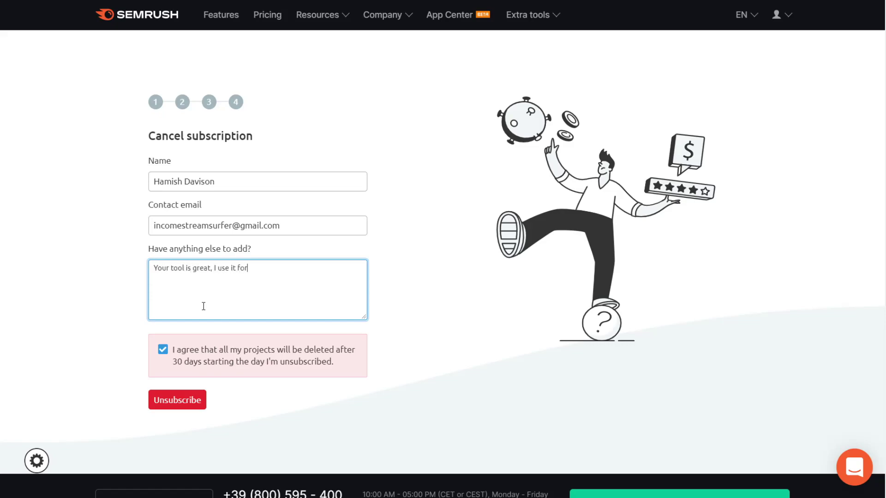
{"action": "type", "text": " my SEO clients."}
{"action": "left_click", "coordinate": [176, 401]}
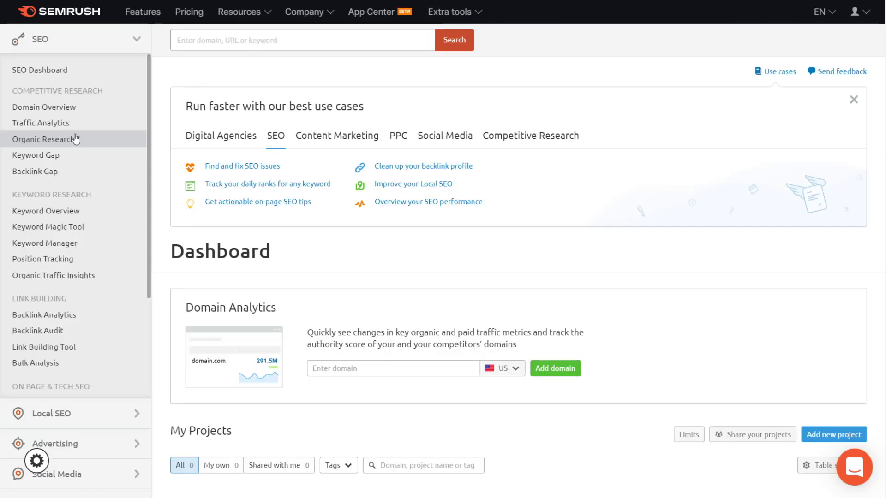
{"action": "left_click", "coordinate": [72, 138]}
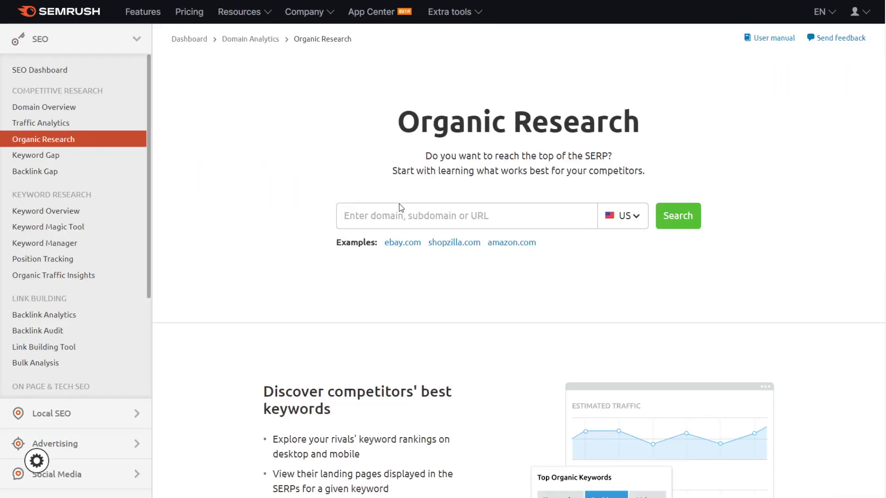
Search etsy.com in Organic Research and scroll down to its position changes.
{"action": "left_click", "coordinate": [400, 206]}
{"action": "type", "text": "wtta"}
{"action": "key", "text": "BackSpace"}
{"action": "key", "text": "BackSpace"}
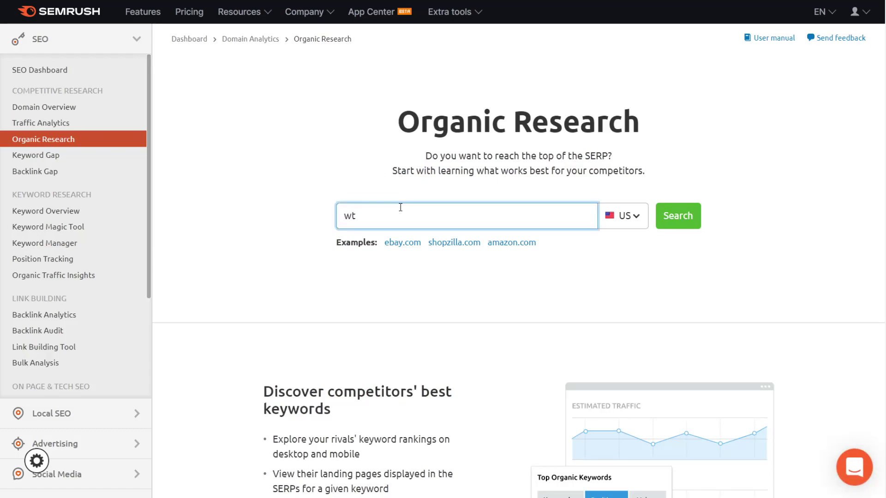
{"action": "key", "text": "BackSpace"}
{"action": "key", "text": "BackSpace"}
{"action": "type", "text": "etsy.com"}
{"action": "left_click", "coordinate": [682, 226]}
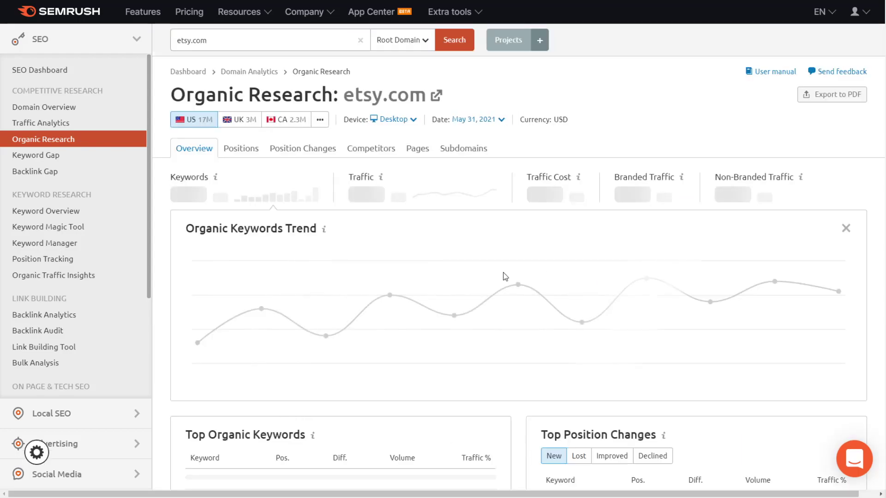
{"action": "scroll", "coordinate": [481, 272], "scroll_direction": "down", "scroll_amount": 1}
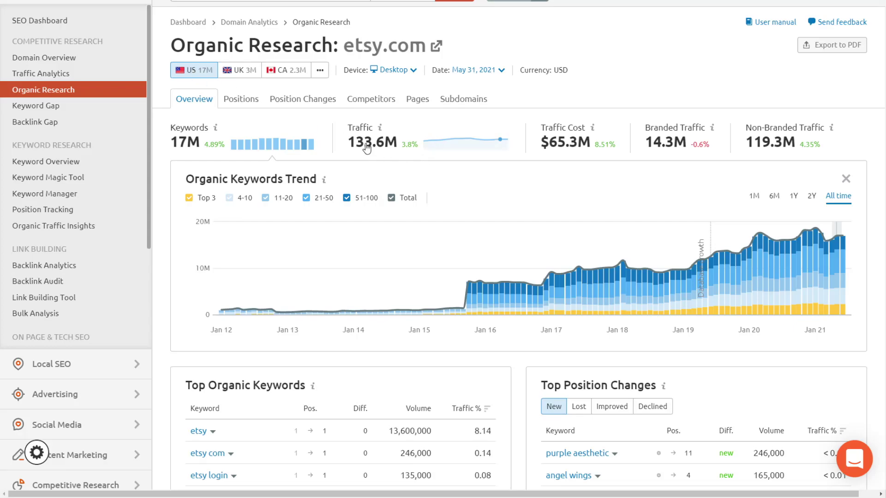
{"action": "scroll", "coordinate": [397, 210], "scroll_direction": "down", "scroll_amount": 3}
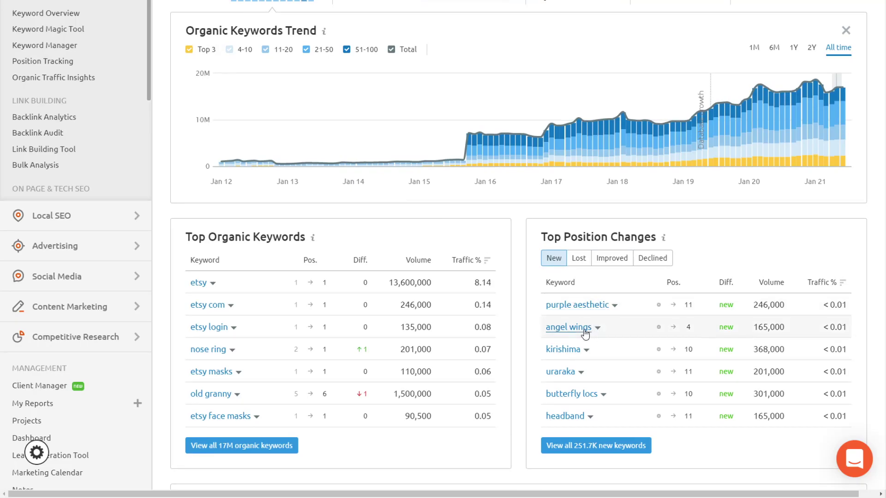
{"action": "scroll", "coordinate": [580, 354], "scroll_direction": "down", "scroll_amount": 1}
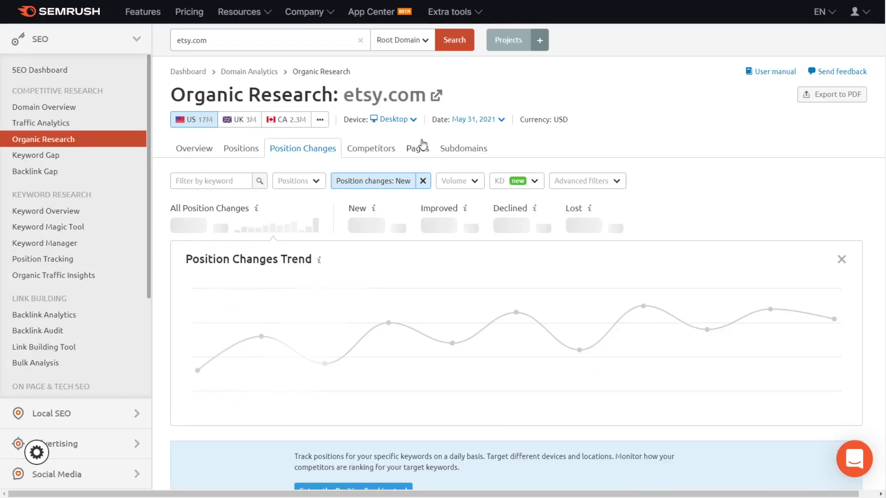
Dismiss the Keyword Difficulty popup and export the first 100 new positions as CSV.
{"action": "scroll", "coordinate": [365, 244], "scroll_direction": "down", "scroll_amount": 2}
{"action": "scroll", "coordinate": [369, 258], "scroll_direction": "down", "scroll_amount": 5}
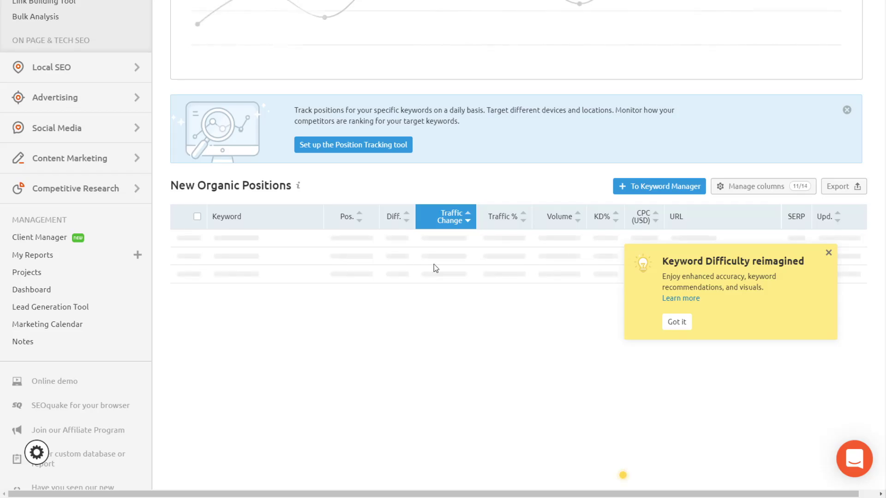
{"action": "left_click", "coordinate": [828, 254]}
{"action": "scroll", "coordinate": [569, 263], "scroll_direction": "down", "scroll_amount": 1}
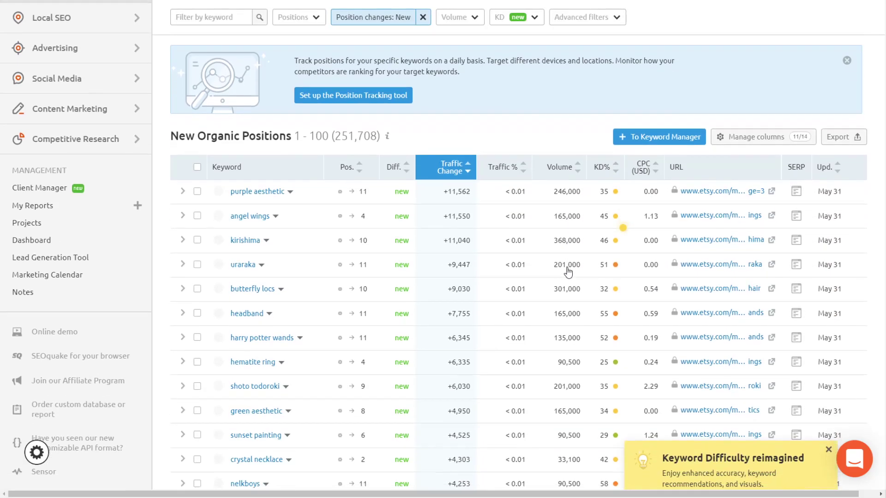
{"action": "scroll", "coordinate": [476, 263], "scroll_direction": "down", "scroll_amount": 1}
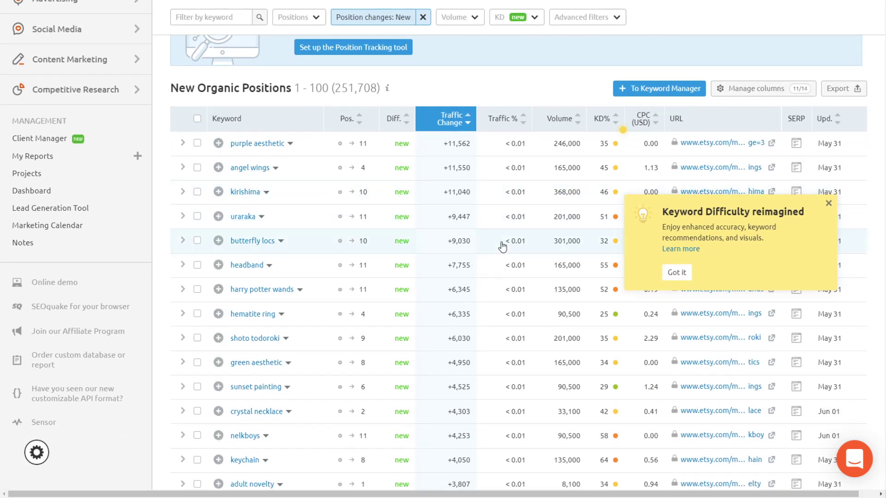
{"action": "scroll", "coordinate": [500, 245], "scroll_direction": "down", "scroll_amount": 1}
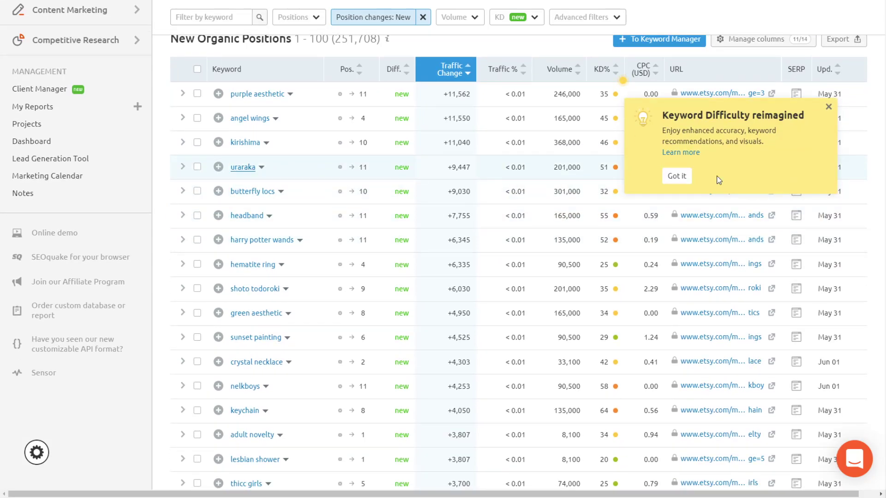
{"action": "left_click", "coordinate": [677, 176]}
{"action": "scroll", "coordinate": [644, 148], "scroll_direction": "up", "scroll_amount": 1}
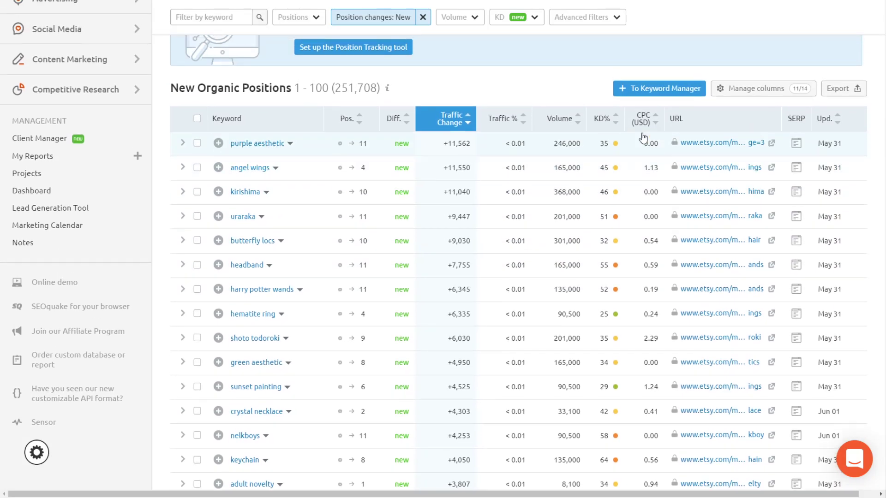
{"action": "left_click", "coordinate": [841, 88]}
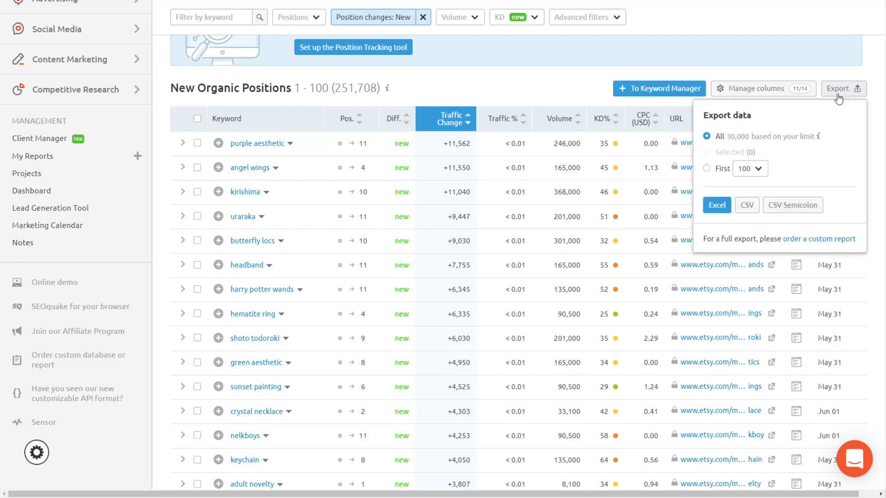
{"action": "left_click", "coordinate": [752, 175]}
{"action": "left_click", "coordinate": [756, 196]}
{"action": "left_click", "coordinate": [752, 209]}
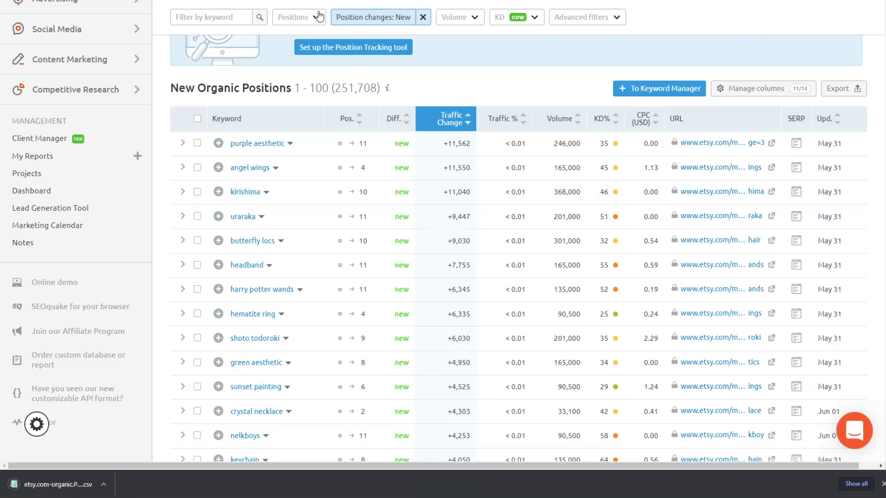
Upload the etsy.com organic positions CSV into the blank Google Sheet through File > Import.
{"action": "key", "text": "ctrl+Tab"}
{"action": "left_click", "coordinate": [60, 35]}
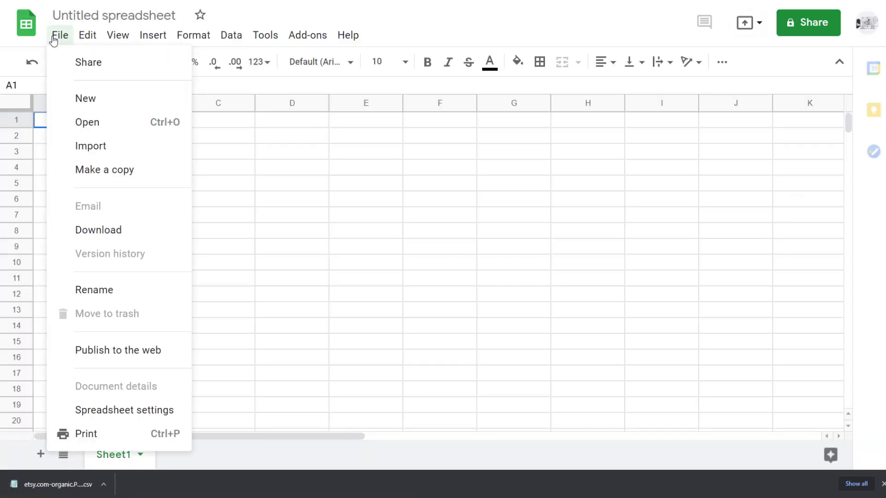
{"action": "left_click", "coordinate": [97, 140]}
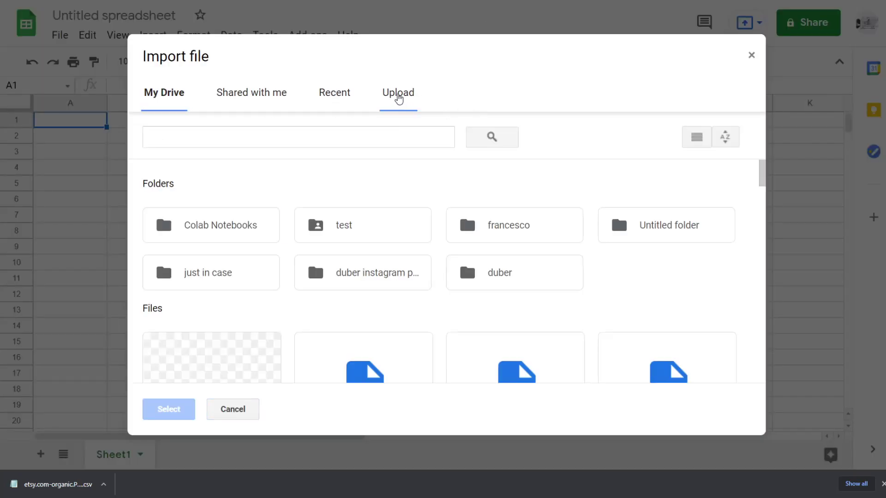
{"action": "left_click", "coordinate": [396, 93]}
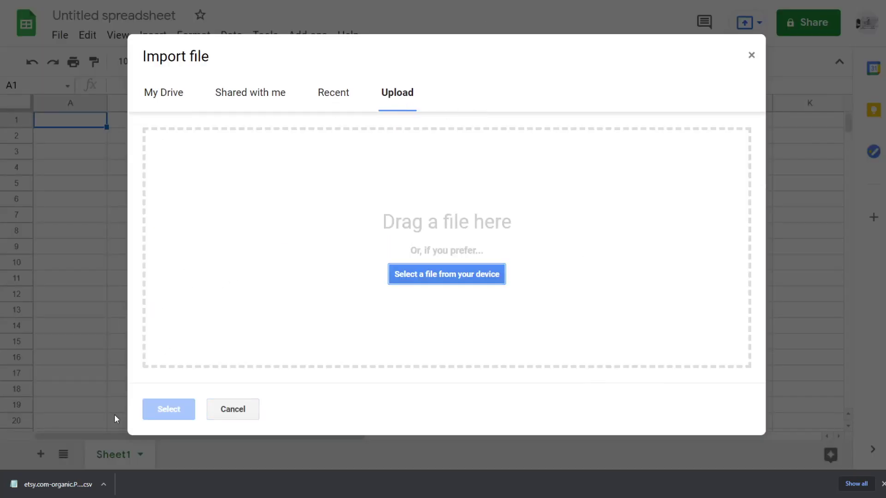
{"action": "left_click_drag", "start_coordinate": [65, 484], "coordinate": [441, 308]}
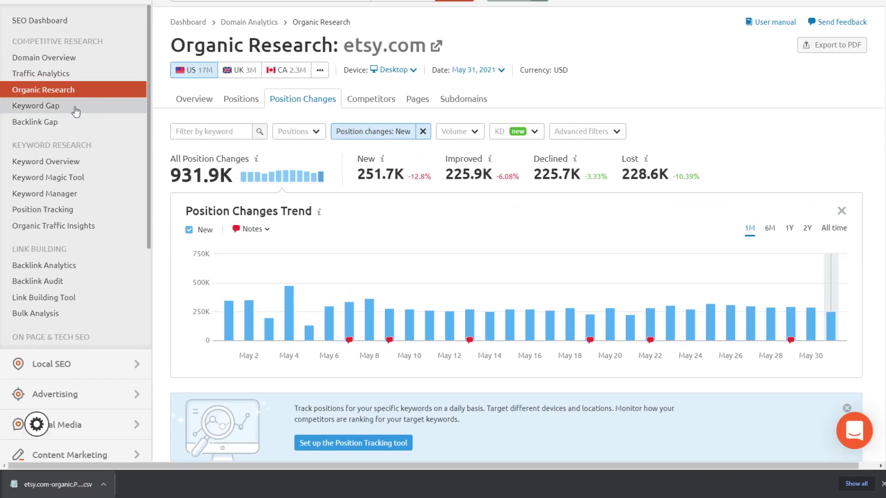
{"action": "left_click", "coordinate": [75, 108]}
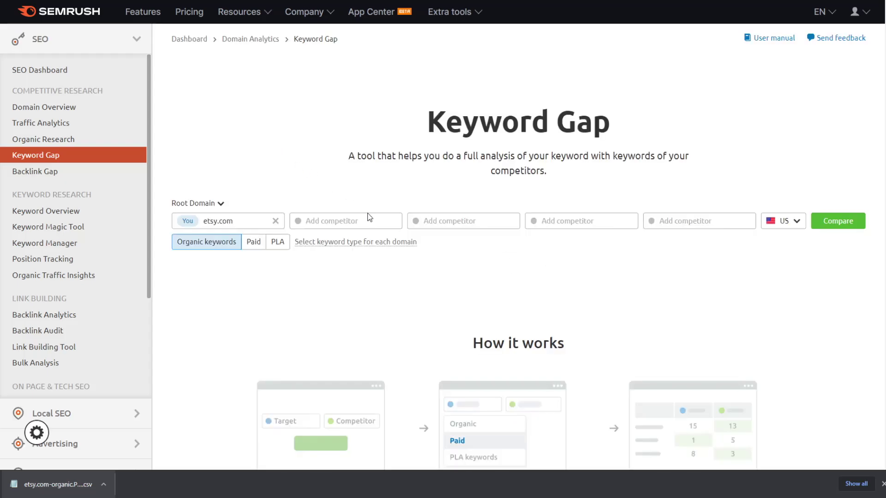
Enter the domains and add zazzle.com, teepublic.com and spreadshirt.com as competitors.
{"action": "left_click", "coordinate": [369, 221]}
{"action": "left_click_drag", "start_coordinate": [240, 221], "coordinate": [209, 223]}
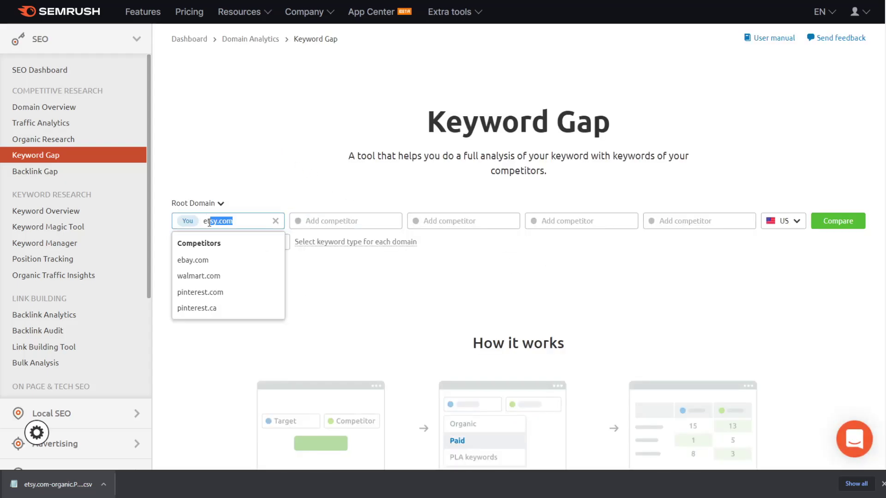
{"action": "type", "text": "redbubble.com"}
{"action": "key", "text": "Tab"}
{"action": "type", "text": "ets"}
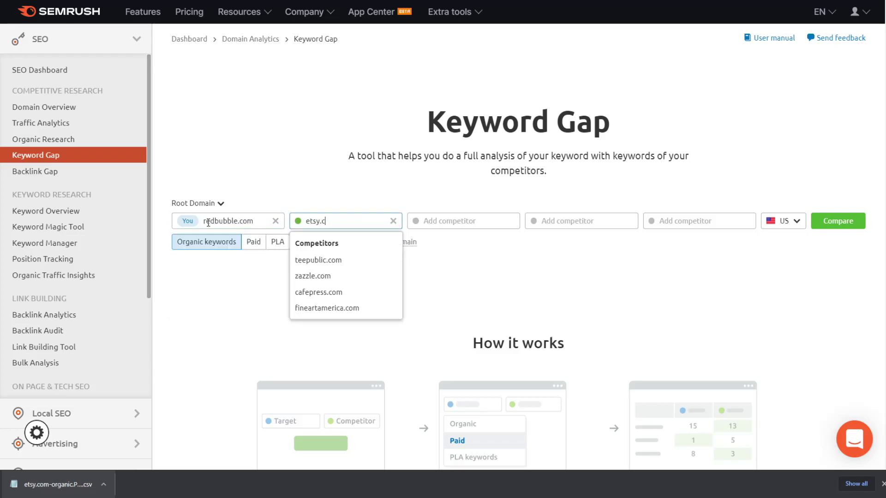
{"action": "key", "text": "Tab"}
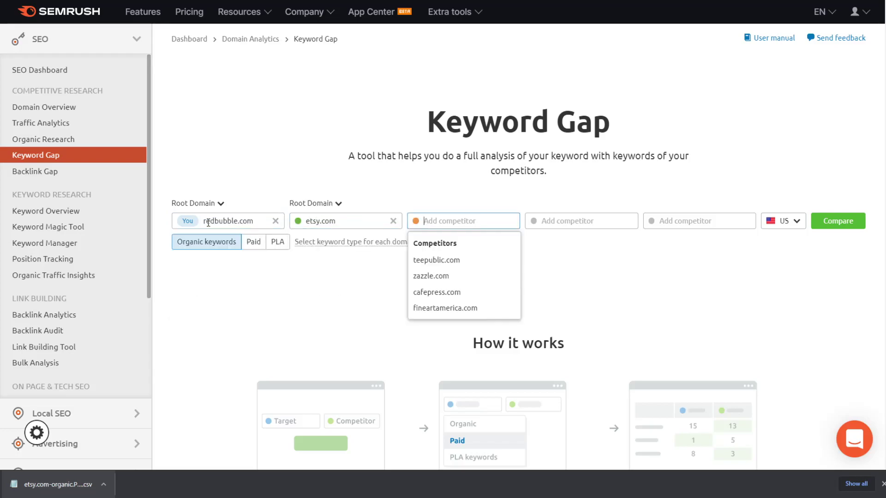
{"action": "left_click", "coordinate": [444, 276]}
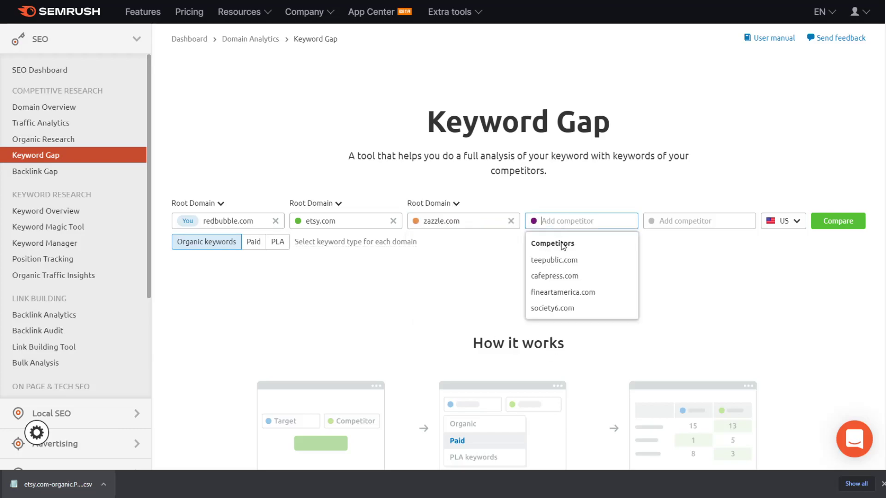
{"action": "left_click", "coordinate": [564, 260]}
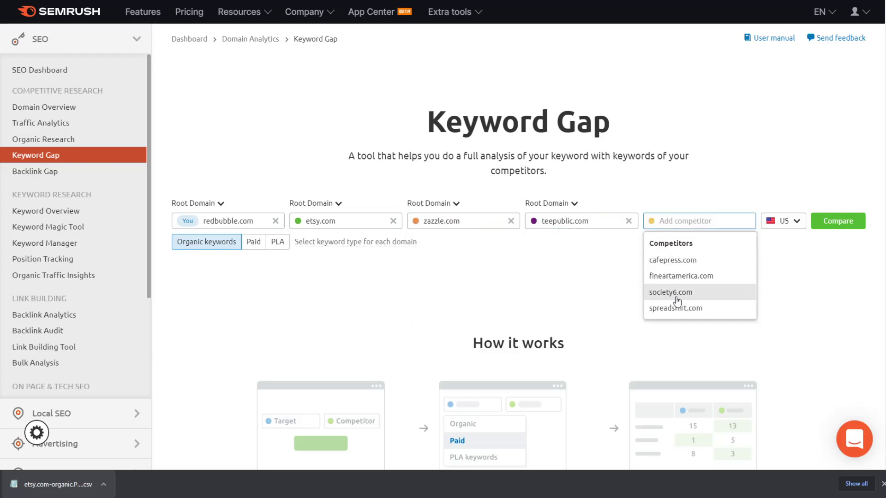
{"action": "left_click", "coordinate": [682, 308]}
Make etsy.com the own domain and redbubble.com the first competitor, then compare.
{"action": "left_click_drag", "start_coordinate": [254, 221], "coordinate": [212, 220]}
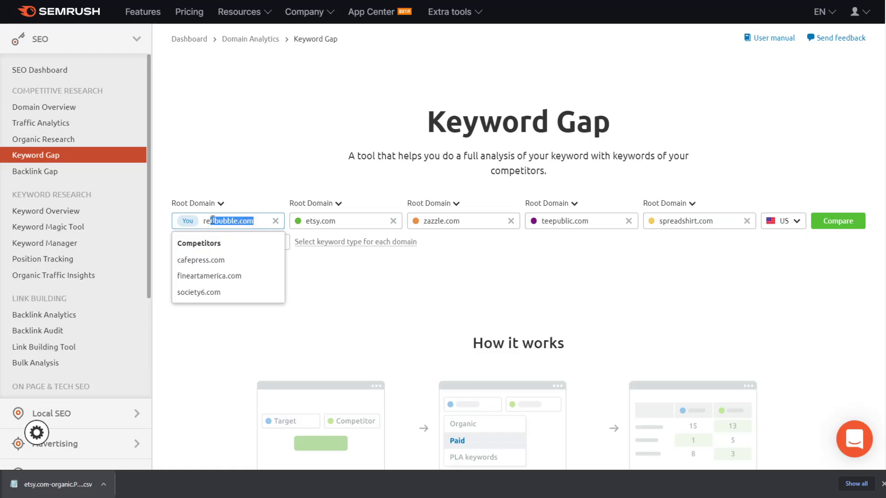
{"action": "type", "text": "etsy"}
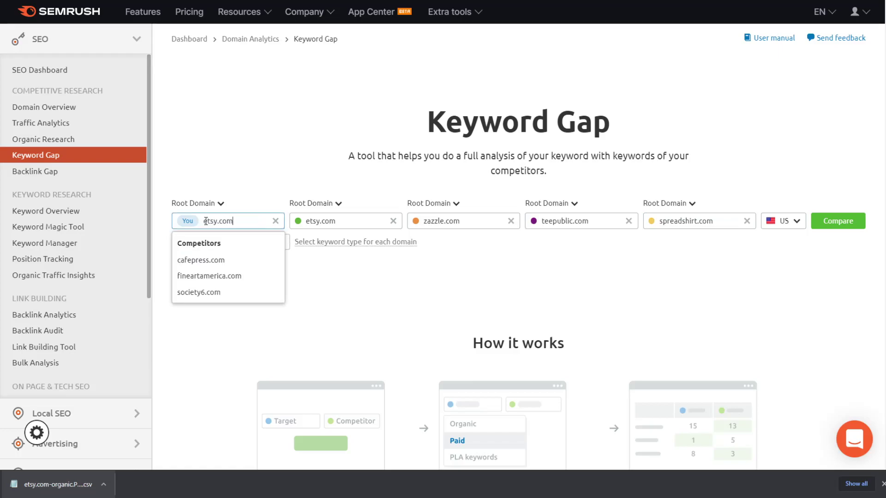
{"action": "left_click", "coordinate": [369, 222]}
{"action": "type", "text": "redbubble"}
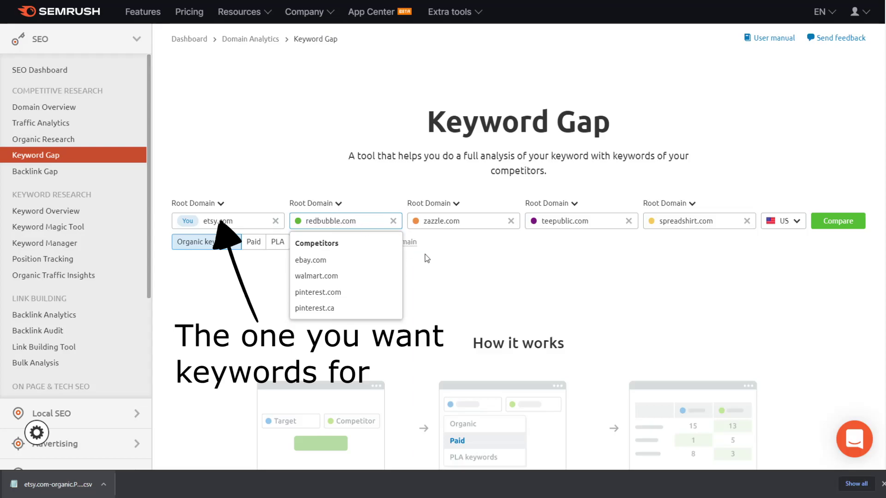
{"action": "left_click", "coordinate": [674, 253]}
{"action": "left_click", "coordinate": [841, 221]}
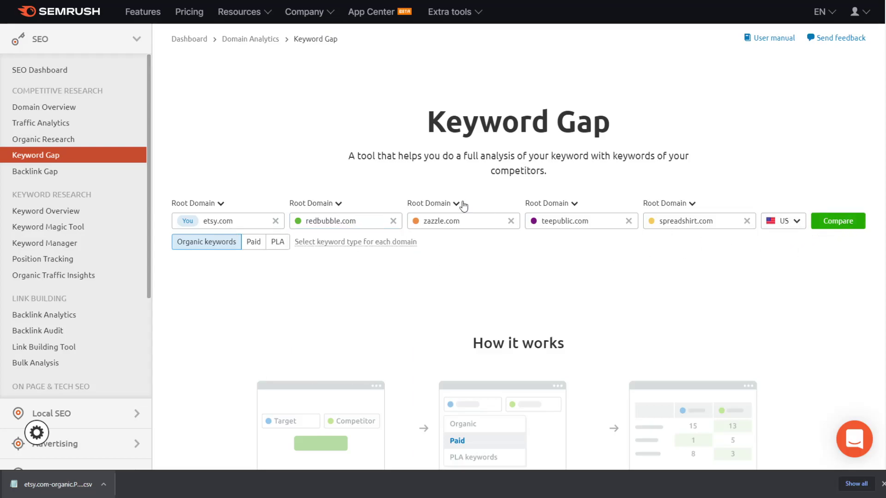
Close the Keyword Difficulty notice and downloads bar, then review the missing keywords table.
{"action": "scroll", "coordinate": [479, 205], "scroll_direction": "down", "scroll_amount": 3}
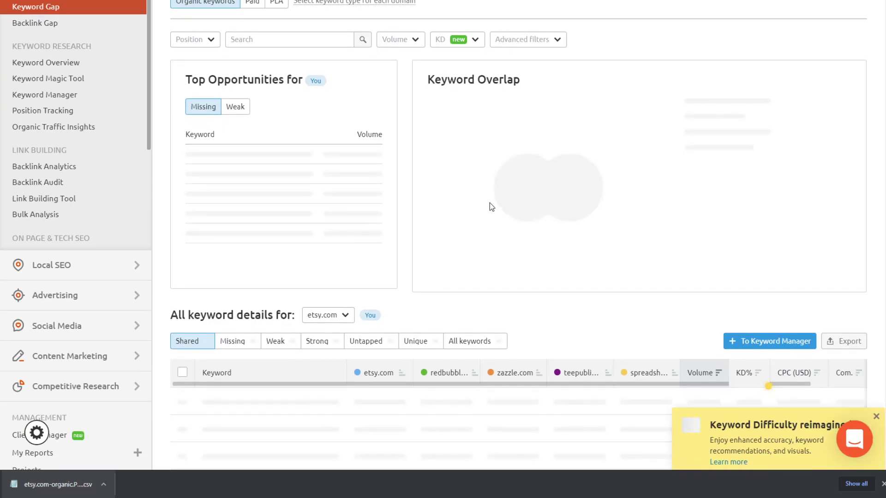
{"action": "scroll", "coordinate": [490, 204], "scroll_direction": "down", "scroll_amount": 3}
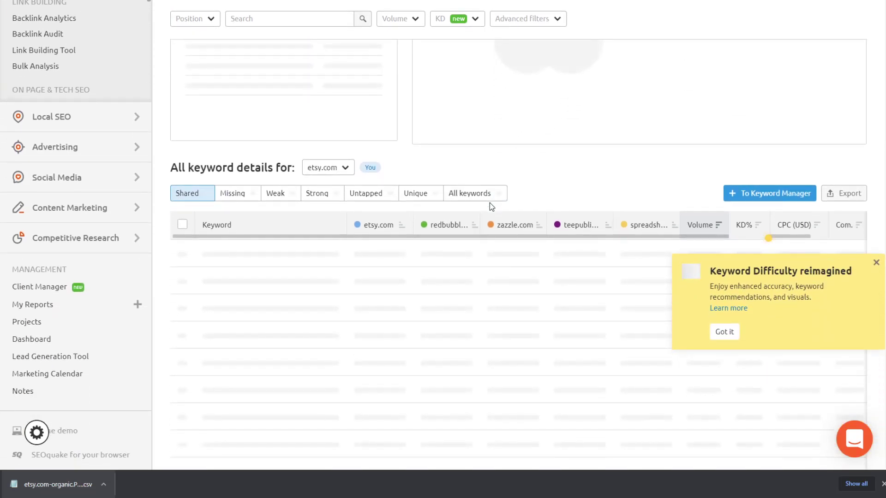
{"action": "scroll", "coordinate": [537, 213], "scroll_direction": "down", "scroll_amount": 1}
{"action": "left_click", "coordinate": [876, 216]}
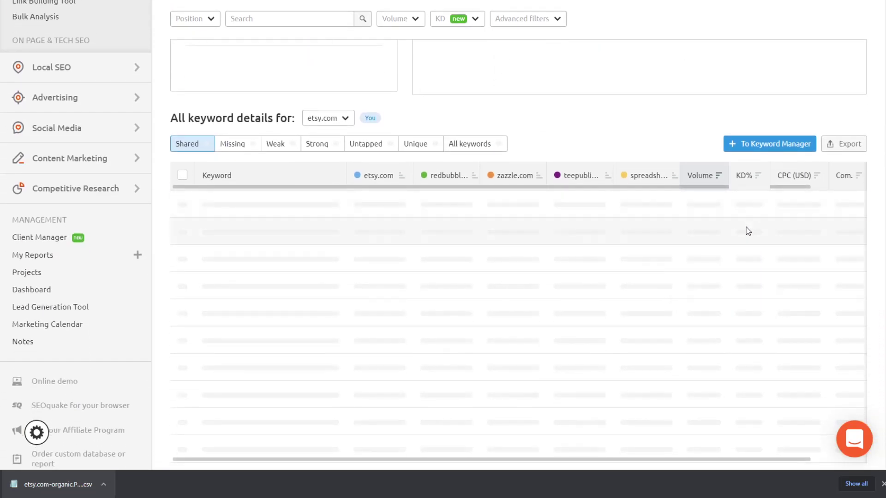
{"action": "scroll", "coordinate": [748, 231], "scroll_direction": "down", "scroll_amount": 1}
{"action": "scroll", "coordinate": [746, 231], "scroll_direction": "down", "scroll_amount": 1}
{"action": "scroll", "coordinate": [785, 277], "scroll_direction": "up", "scroll_amount": 1}
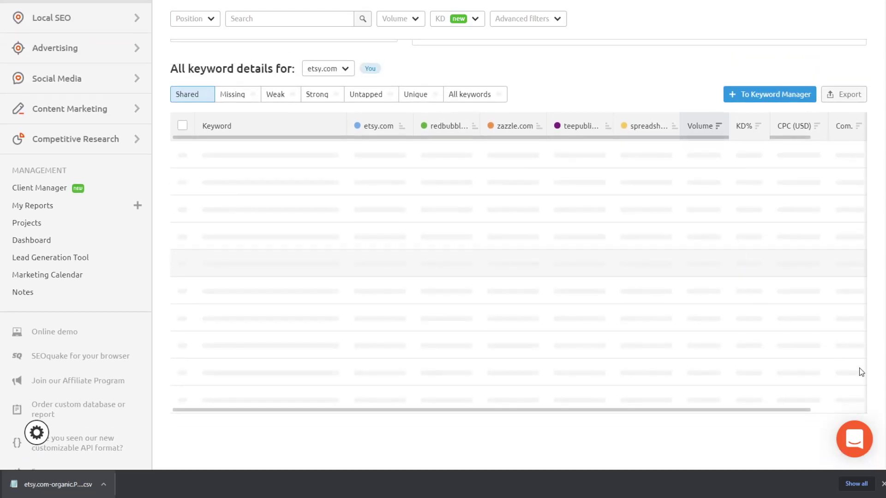
{"action": "left_click", "coordinate": [882, 485]}
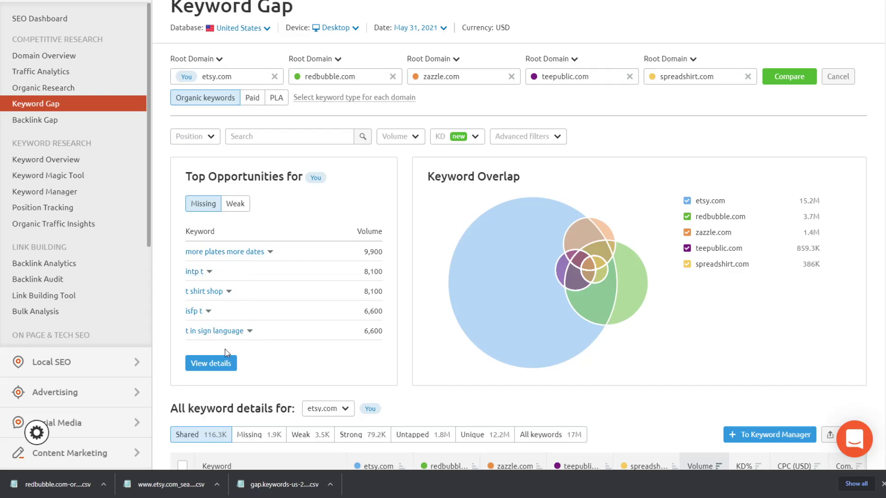
{"action": "scroll", "coordinate": [225, 353], "scroll_direction": "up", "scroll_amount": 1}
{"action": "scroll", "coordinate": [222, 359], "scroll_direction": "down", "scroll_amount": 2}
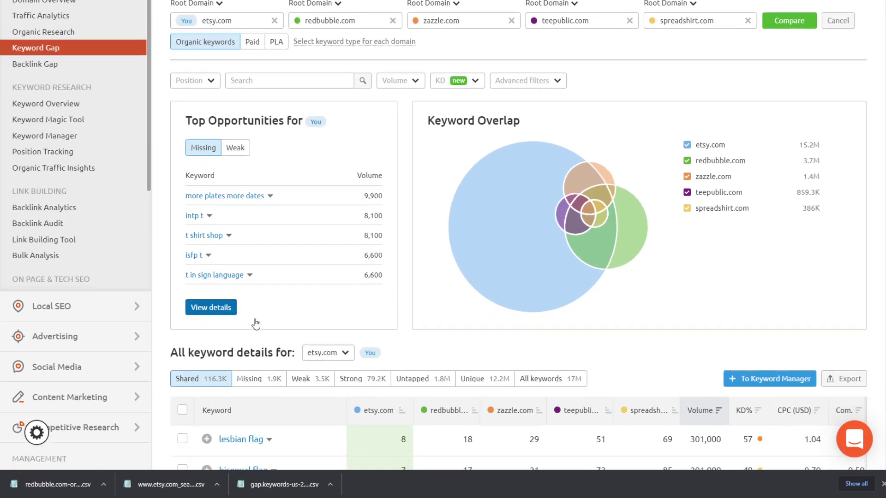
{"action": "scroll", "coordinate": [254, 320], "scroll_direction": "down", "scroll_amount": 3}
{"action": "scroll", "coordinate": [255, 322], "scroll_direction": "down", "scroll_amount": 3}
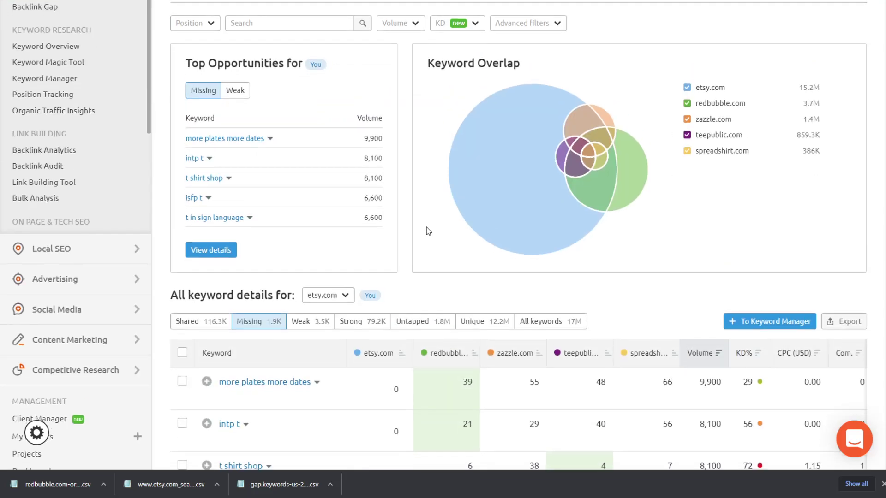
{"action": "scroll", "coordinate": [427, 228], "scroll_direction": "down", "scroll_amount": 3}
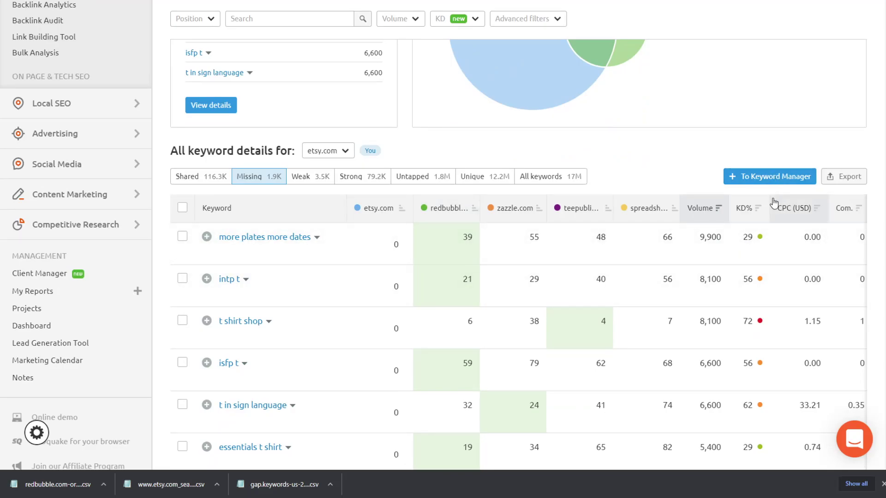
{"action": "scroll", "coordinate": [722, 326], "scroll_direction": "up", "scroll_amount": 6}
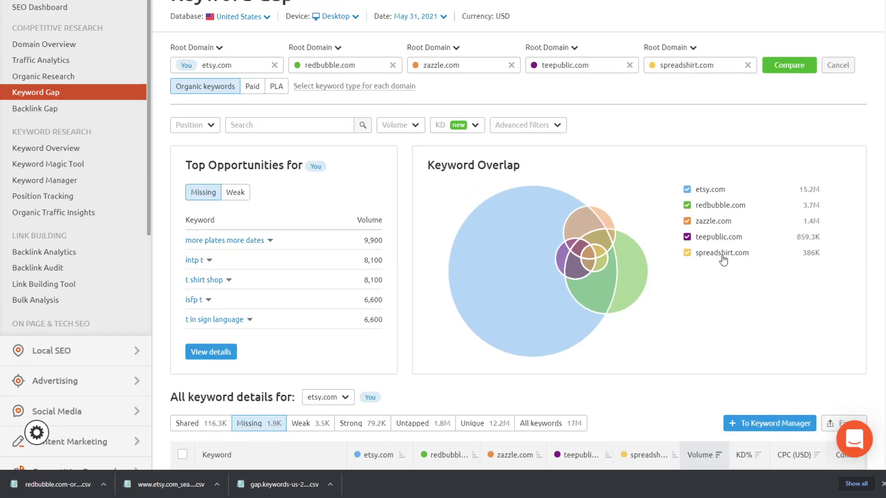
{"action": "scroll", "coordinate": [831, 308], "scroll_direction": "down", "scroll_amount": 5}
Export all of etsy.com's missing keywords as an Excel file.
{"action": "left_click", "coordinate": [835, 227]}
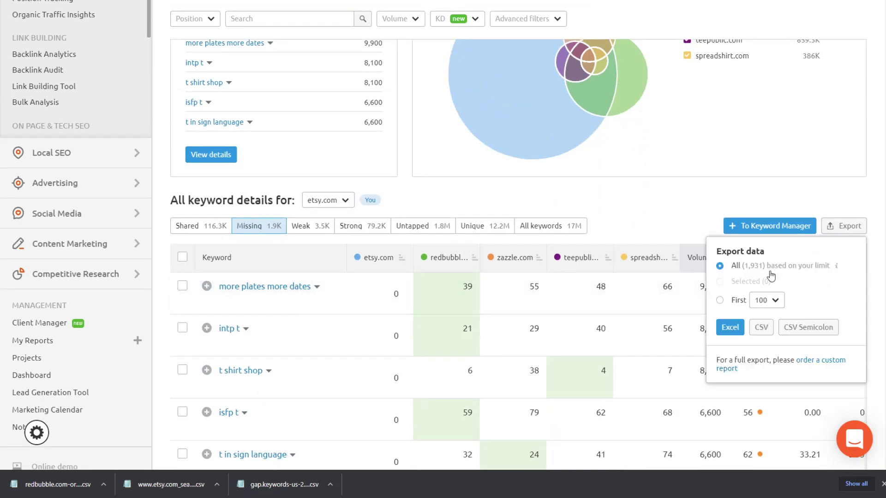
{"action": "left_click", "coordinate": [736, 329]}
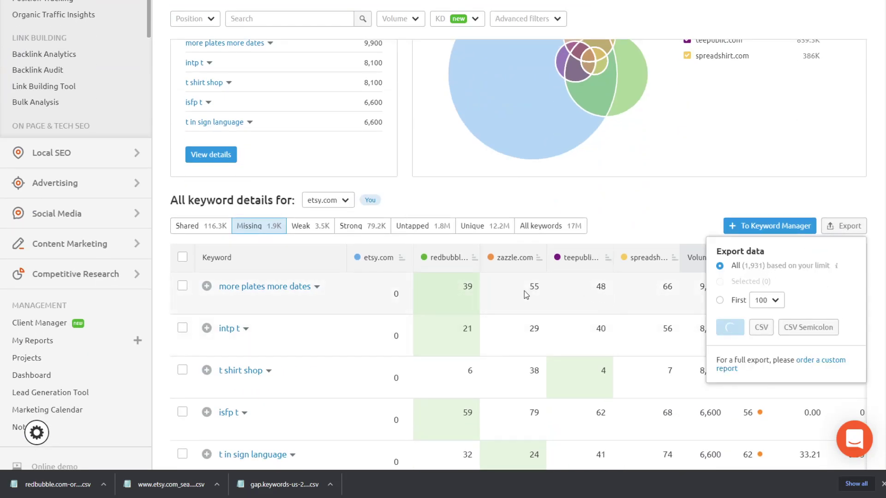
{"action": "mouse_move", "coordinate": [518, 295]}
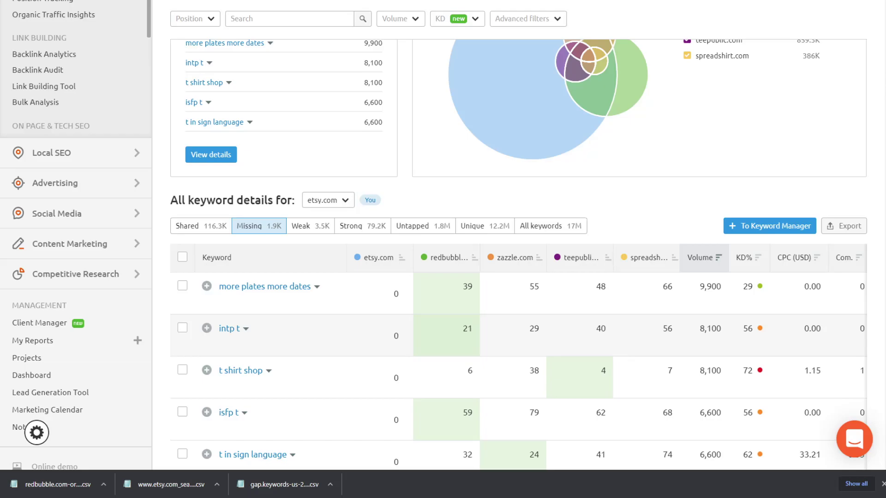
{"action": "scroll", "coordinate": [304, 193], "scroll_direction": "up", "scroll_amount": 5}
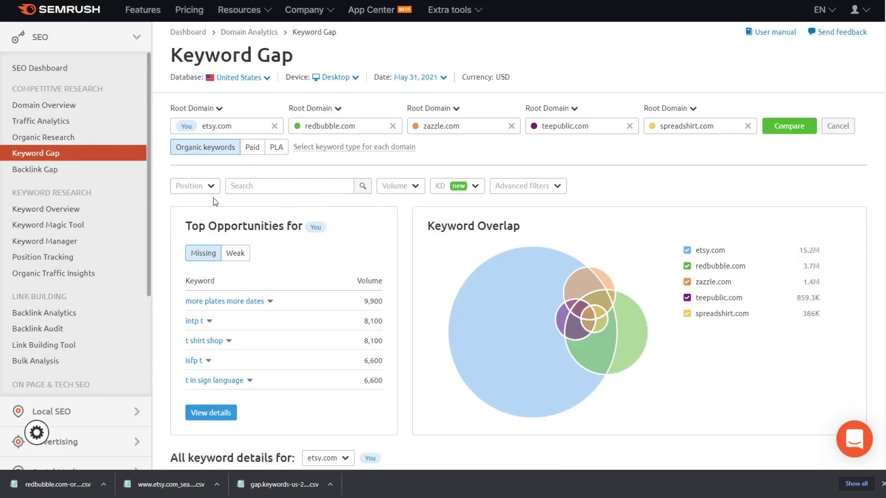
Sort etsy.com's organic positions by search volume, highest first, led by 'us map'.
{"action": "scroll", "coordinate": [300, 275], "scroll_direction": "down", "scroll_amount": 1}
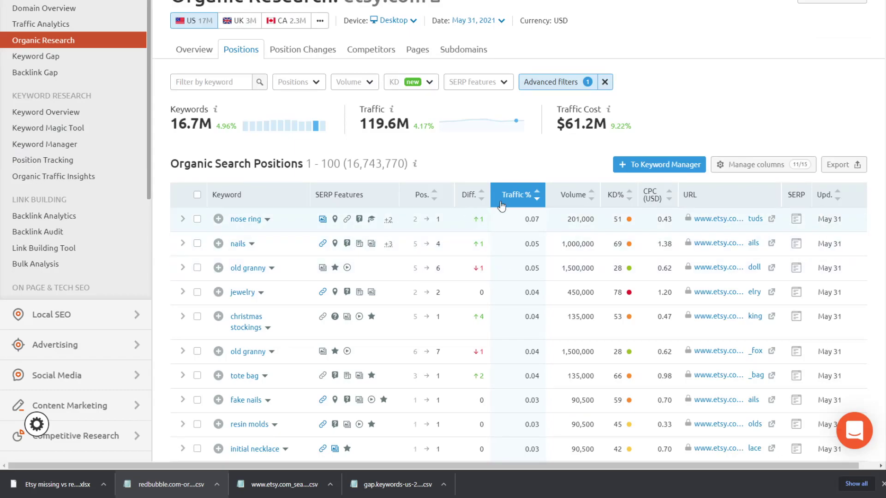
{"action": "scroll", "coordinate": [320, 272], "scroll_direction": "down", "scroll_amount": 1}
{"action": "scroll", "coordinate": [320, 272], "scroll_direction": "down", "scroll_amount": 1}
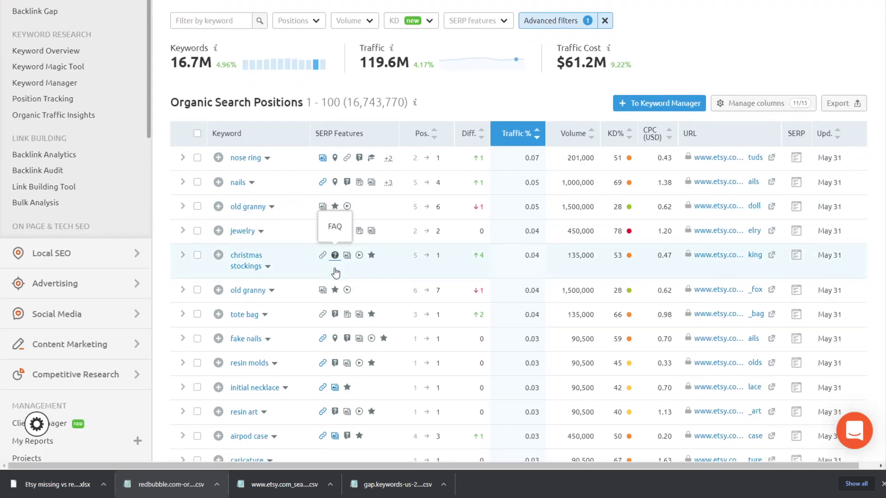
{"action": "scroll", "coordinate": [342, 281], "scroll_direction": "down", "scroll_amount": 1}
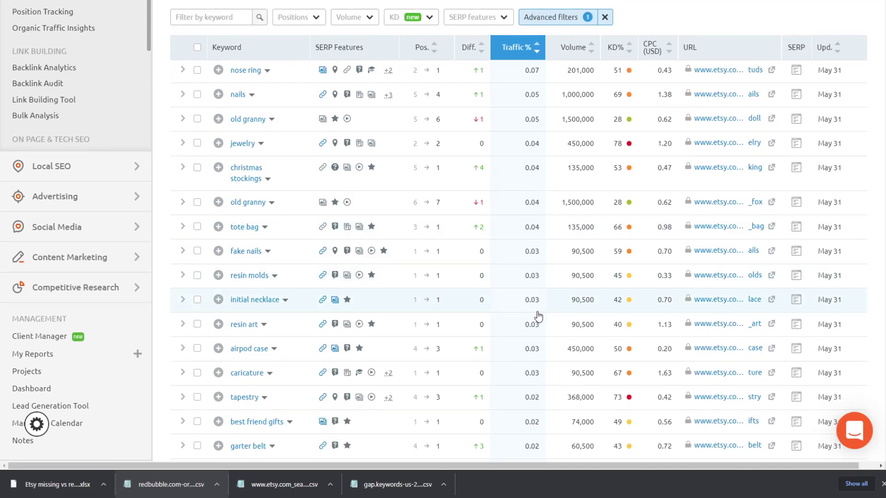
{"action": "scroll", "coordinate": [536, 318], "scroll_direction": "down", "scroll_amount": 1}
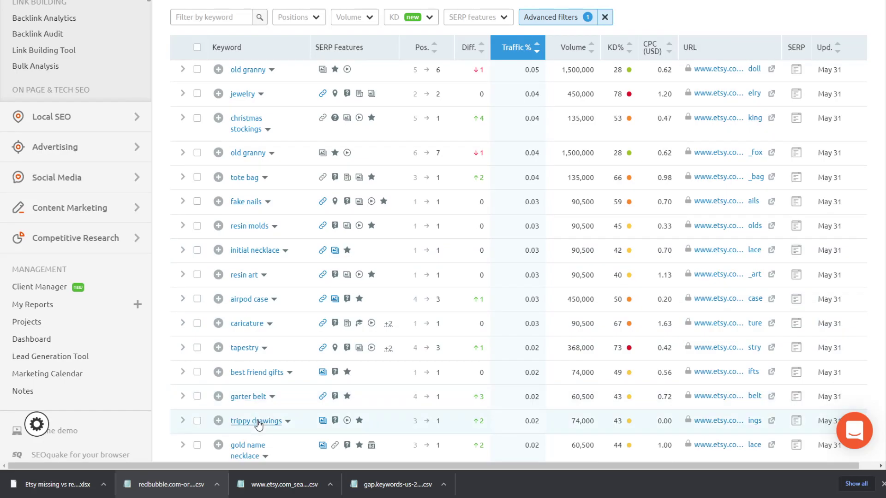
{"action": "scroll", "coordinate": [281, 418], "scroll_direction": "up", "scroll_amount": 6}
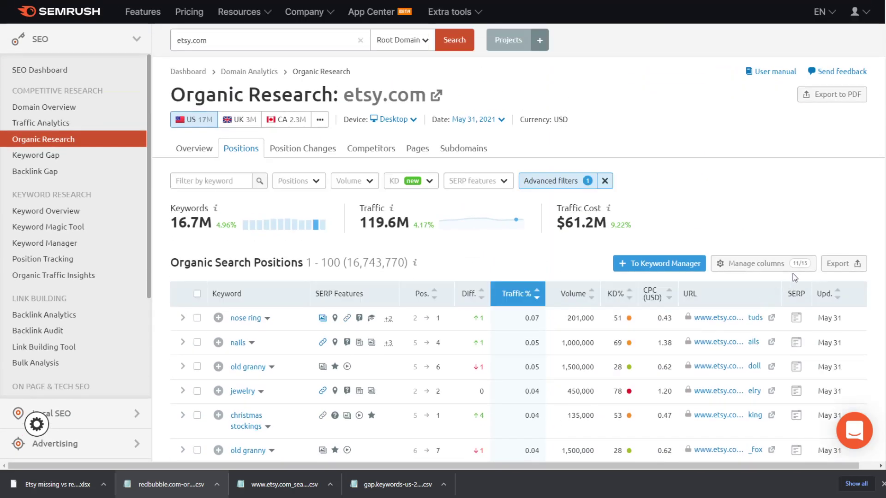
{"action": "left_click", "coordinate": [574, 302]}
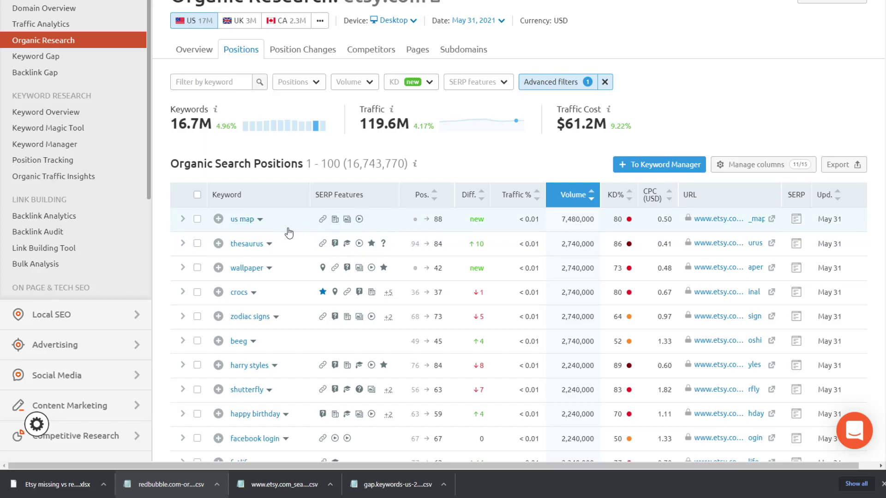
{"action": "left_click", "coordinate": [310, 83]}
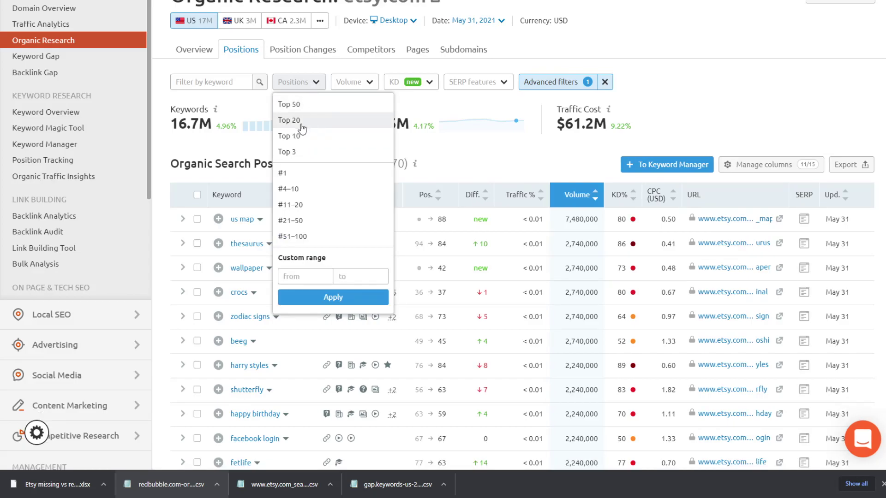
Filter etsy.com's positions to Top 20 and scroll through the results, topped by 'cart'.
{"action": "left_click", "coordinate": [300, 120]}
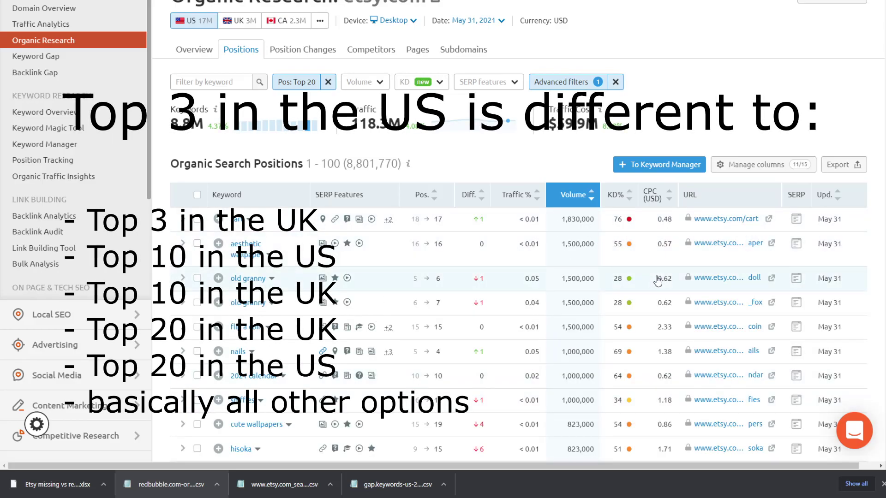
{"action": "scroll", "coordinate": [657, 281], "scroll_direction": "down", "scroll_amount": 1}
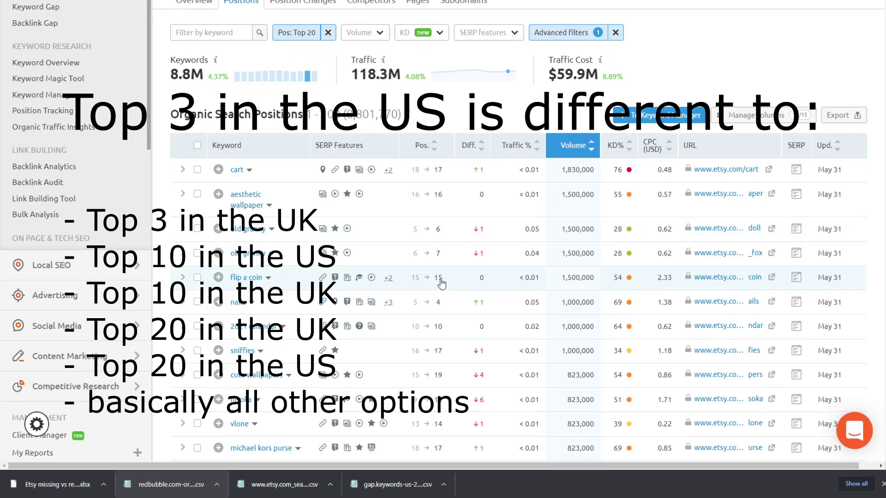
{"action": "scroll", "coordinate": [443, 283], "scroll_direction": "down", "scroll_amount": 3}
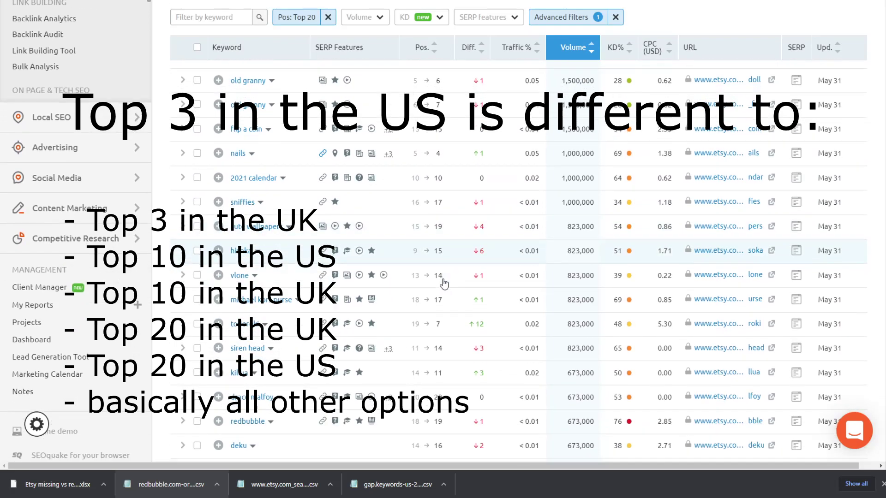
{"action": "scroll", "coordinate": [444, 283], "scroll_direction": "down", "scroll_amount": 1}
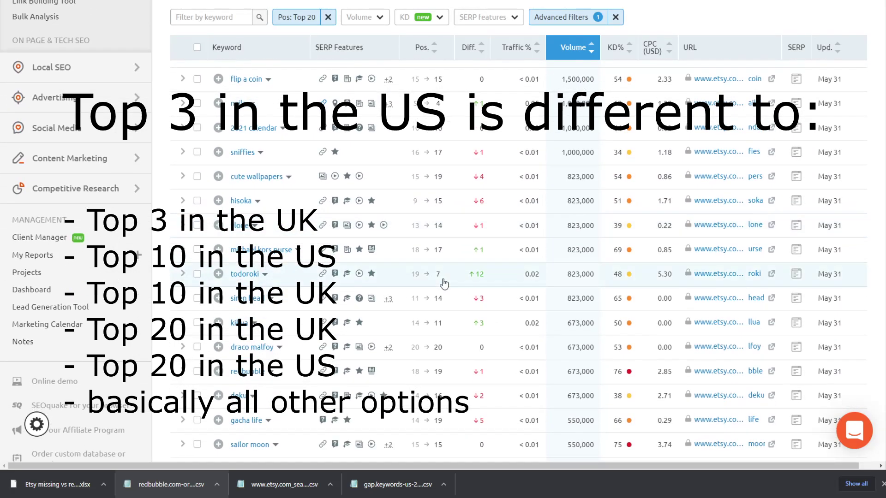
{"action": "scroll", "coordinate": [444, 283], "scroll_direction": "down", "scroll_amount": 1}
{"action": "scroll", "coordinate": [444, 284], "scroll_direction": "down", "scroll_amount": 4}
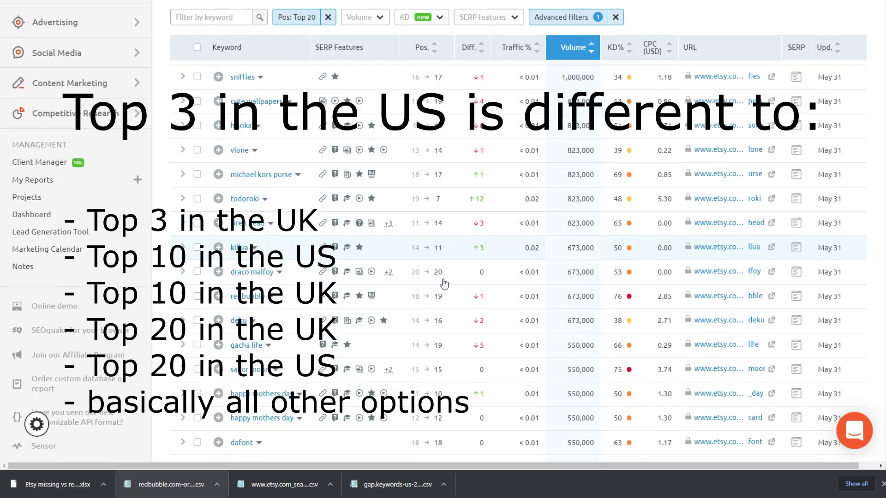
{"action": "scroll", "coordinate": [444, 283], "scroll_direction": "down", "scroll_amount": 4}
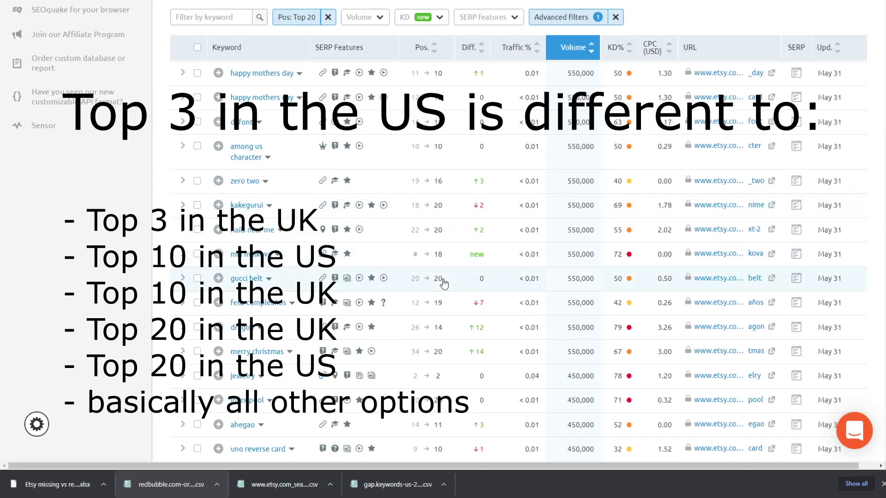
{"action": "scroll", "coordinate": [444, 283], "scroll_direction": "down", "scroll_amount": 7}
{"action": "scroll", "coordinate": [728, 313], "scroll_direction": "up", "scroll_amount": 20}
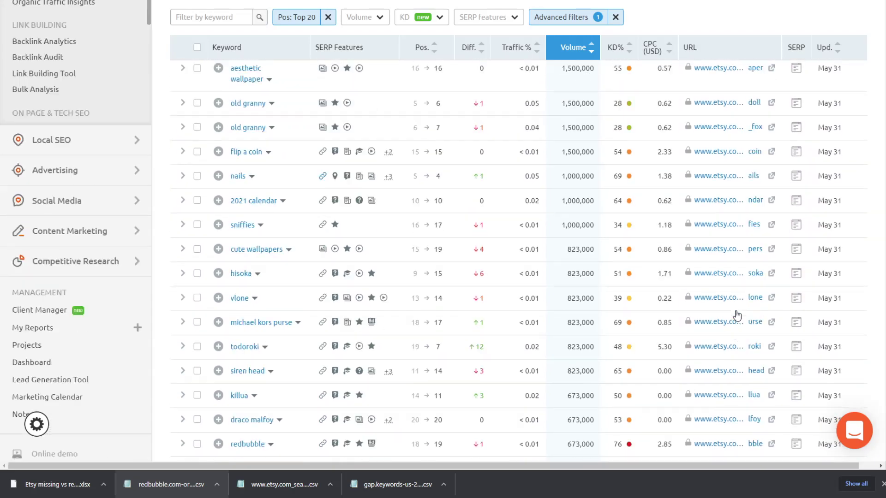
{"action": "scroll", "coordinate": [737, 316], "scroll_direction": "up", "scroll_amount": 6}
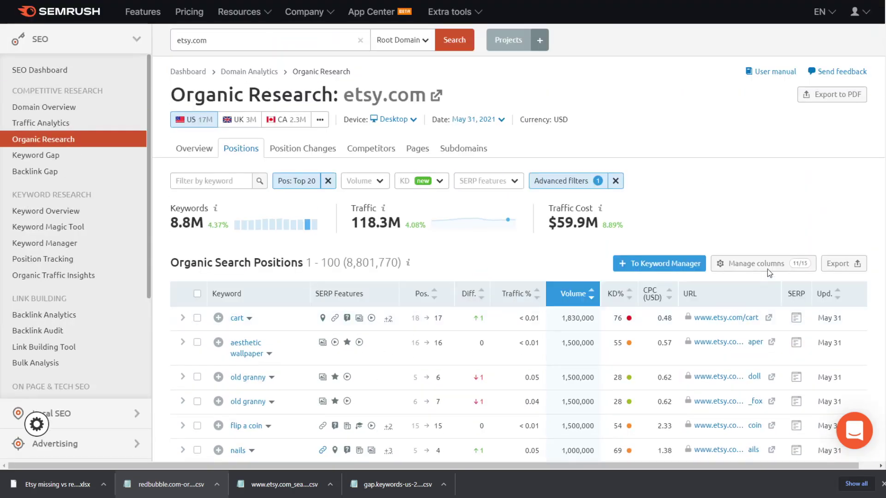
{"action": "left_click", "coordinate": [844, 268]}
Export etsy.com's US top-20 positions to Excel and narrow the Pos filter to Top 3.
{"action": "left_click", "coordinate": [720, 385]}
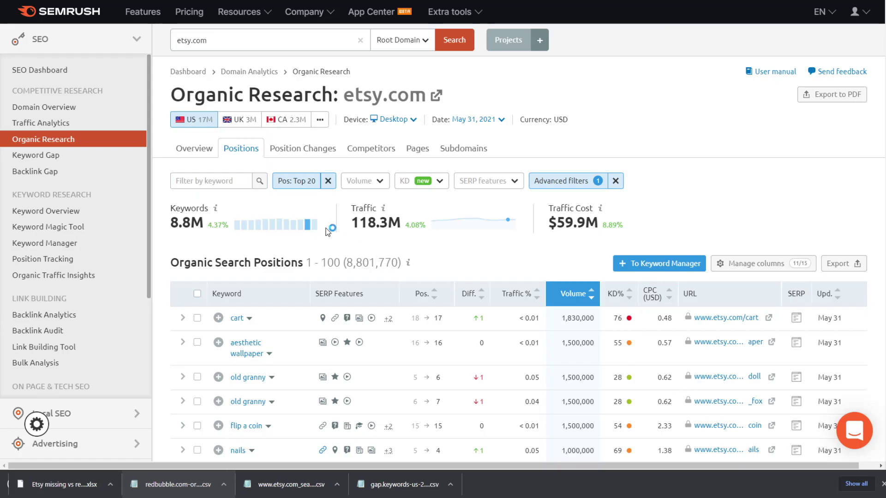
{"action": "left_click", "coordinate": [317, 184]}
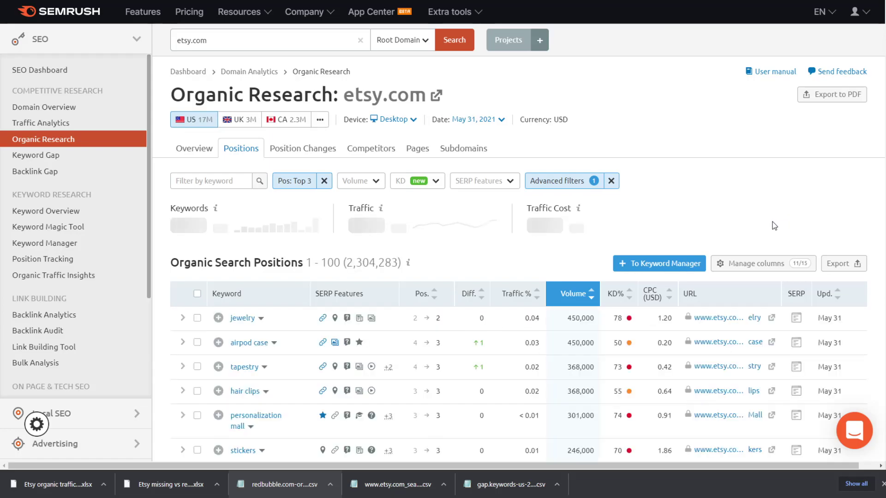
Download etsy.com's US top-3 keyword positions as an Excel file.
{"action": "scroll", "coordinate": [711, 280], "scroll_direction": "down", "scroll_amount": 2}
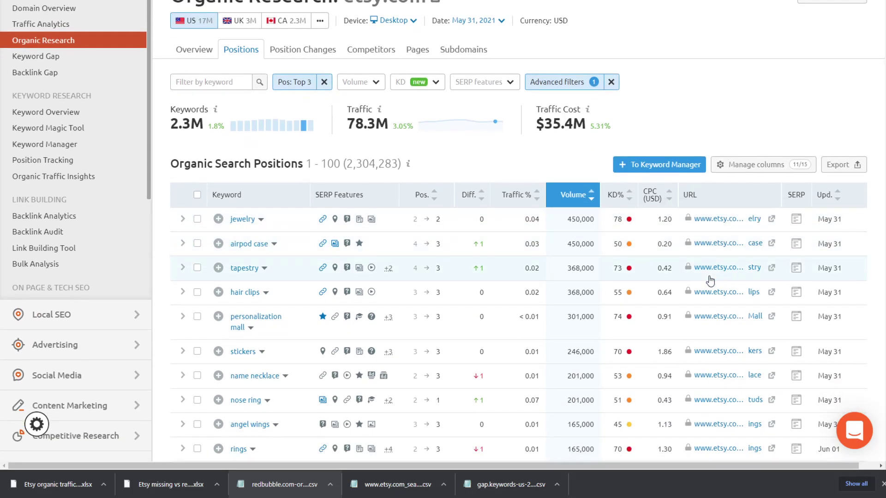
{"action": "scroll", "coordinate": [710, 281], "scroll_direction": "down", "scroll_amount": 3}
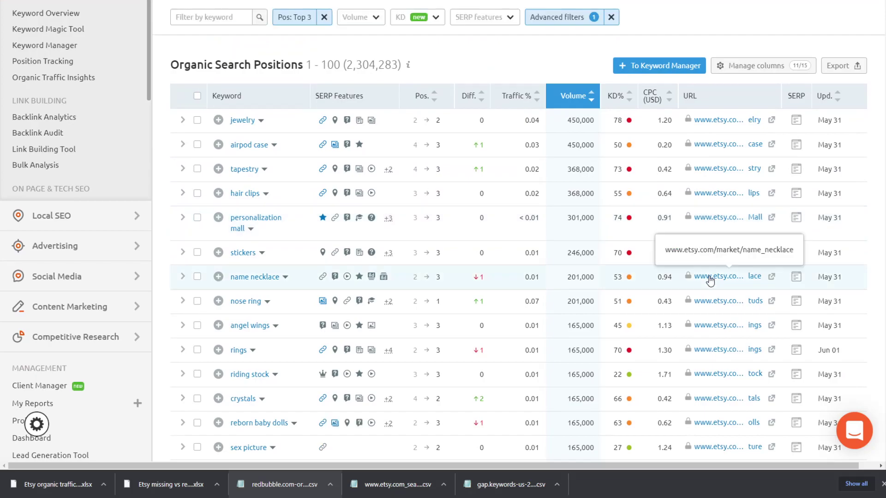
{"action": "scroll", "coordinate": [709, 280], "scroll_direction": "down", "scroll_amount": 9}
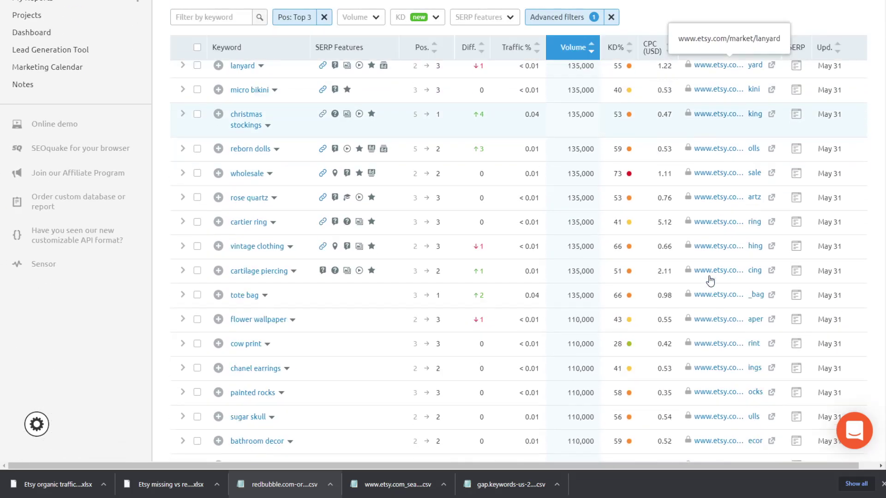
{"action": "scroll", "coordinate": [710, 280], "scroll_direction": "up", "scroll_amount": 12}
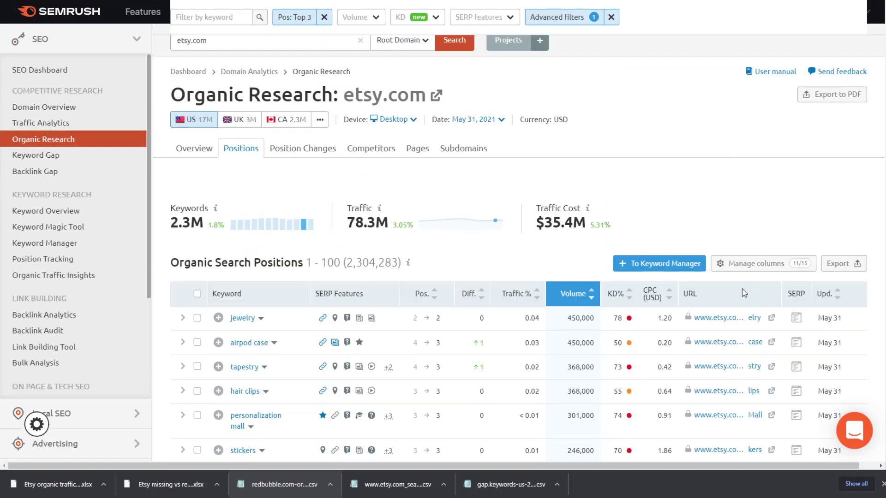
{"action": "left_click", "coordinate": [843, 264]}
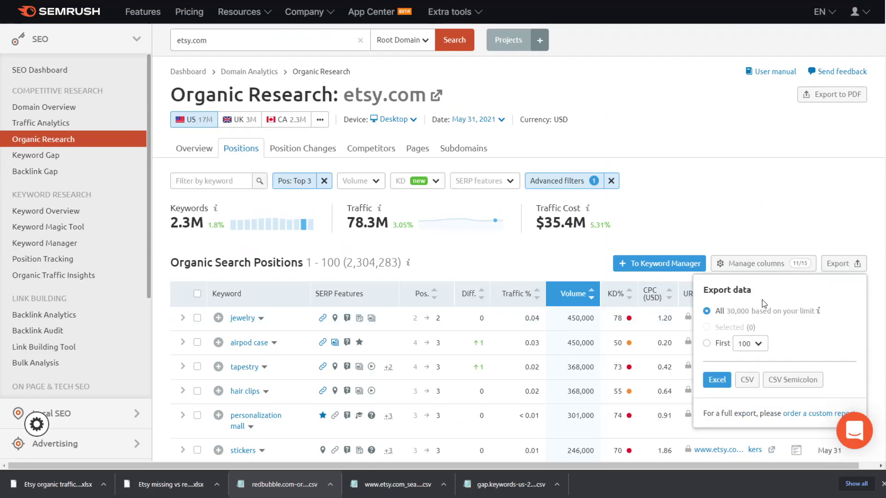
{"action": "left_click", "coordinate": [724, 381]}
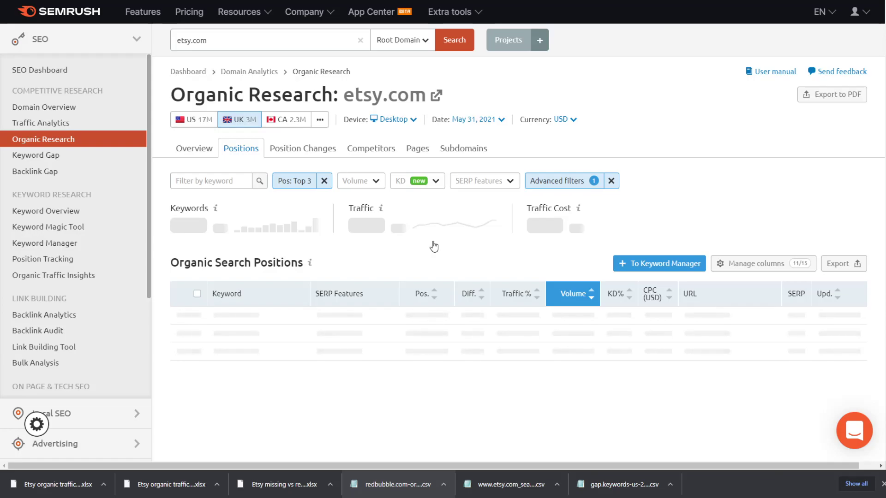
Download etsy.com's UK top-3 positions (430,340 keywords) as an Excel file.
{"action": "scroll", "coordinate": [434, 246], "scroll_direction": "down", "scroll_amount": 2}
{"action": "scroll", "coordinate": [473, 270], "scroll_direction": "up", "scroll_amount": 2}
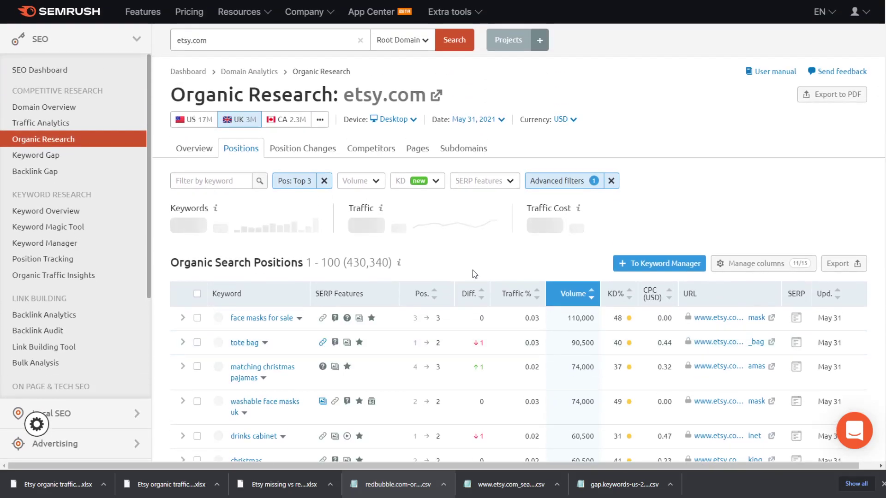
{"action": "left_click", "coordinate": [839, 266]}
{"action": "left_click", "coordinate": [717, 380]}
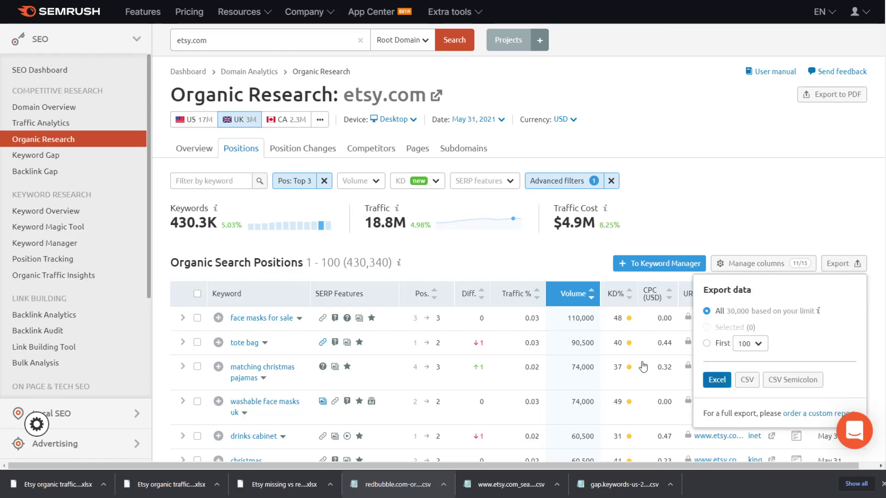
{"action": "mouse_move", "coordinate": [499, 233]}
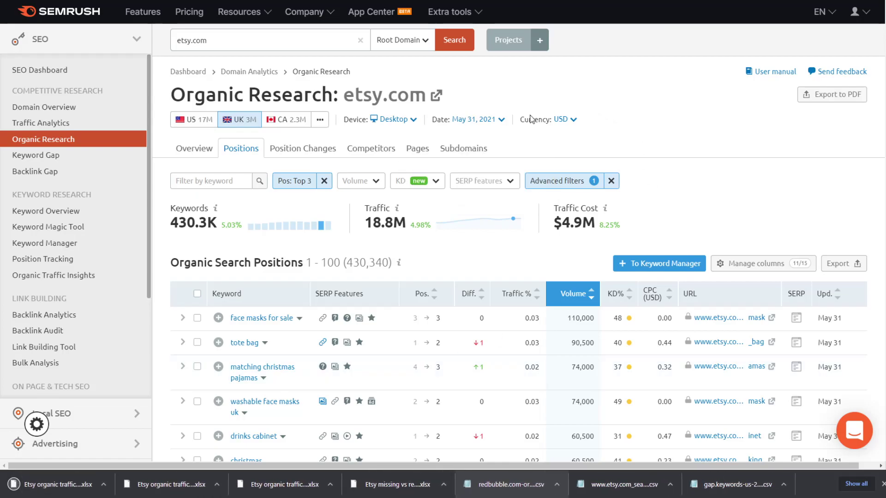
{"action": "scroll", "coordinate": [539, 228], "scroll_direction": "down", "scroll_amount": 5}
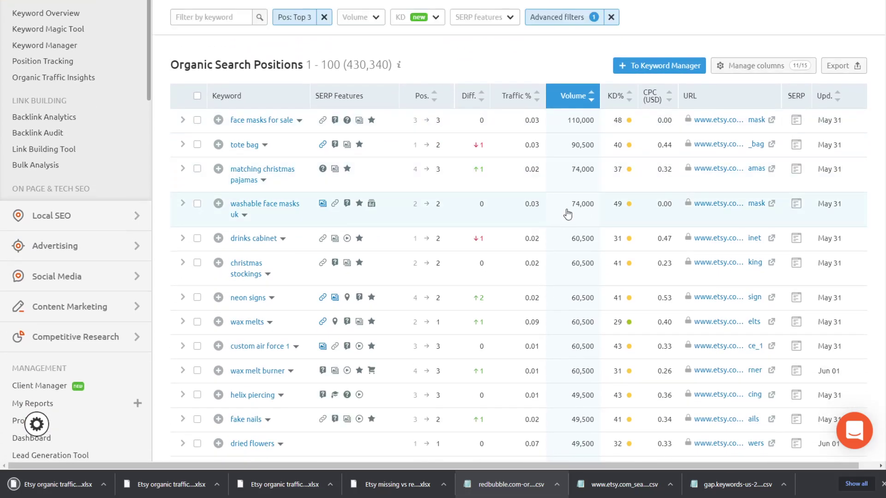
{"action": "scroll", "coordinate": [391, 199], "scroll_direction": "up", "scroll_amount": 5}
Replace etsy.com with redbubble.com to show its 34,312 UK top-3 keywords.
{"action": "left_click", "coordinate": [243, 42]}
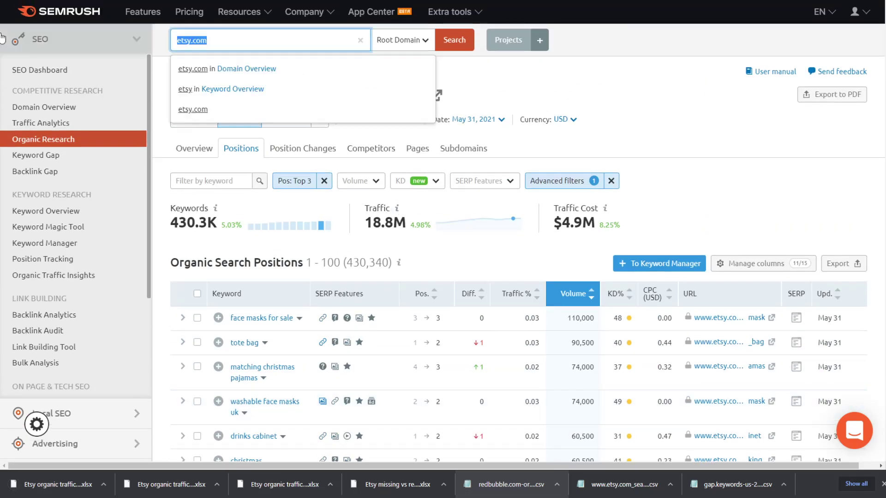
{"action": "type", "text": "redbubble.com"}
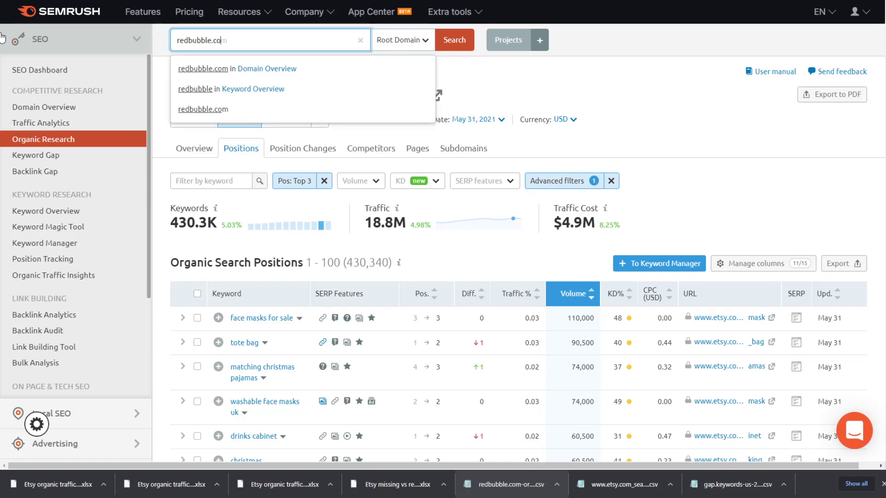
{"action": "key", "text": "Return"}
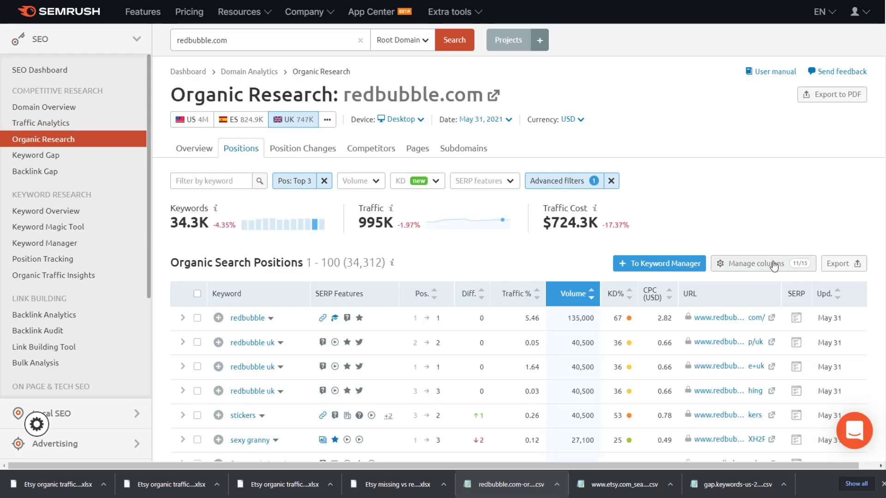
{"action": "left_click", "coordinate": [846, 270]}
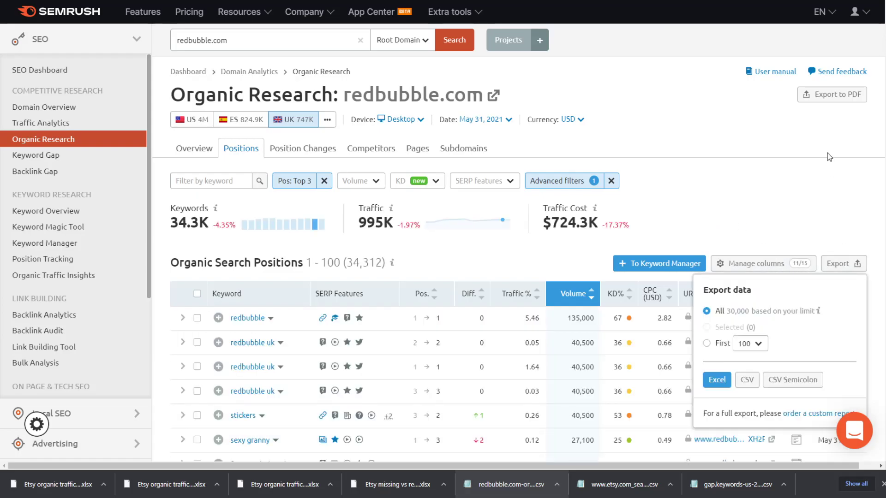
Apply an advanced filter excluding keywords that contain 'redbubble'.
{"action": "left_click", "coordinate": [578, 184]}
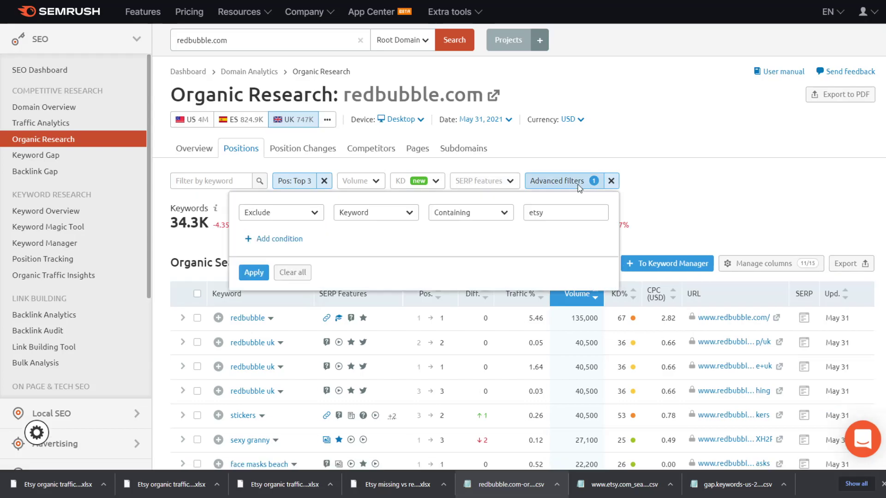
{"action": "double_click", "coordinate": [558, 211]}
{"action": "type", "text": "redbub"}
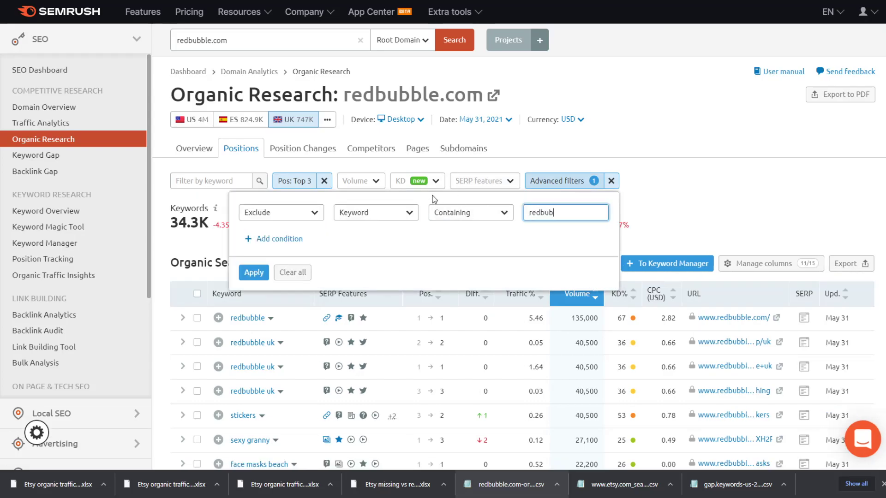
{"action": "type", "text": "ble"}
{"action": "left_click", "coordinate": [254, 273]}
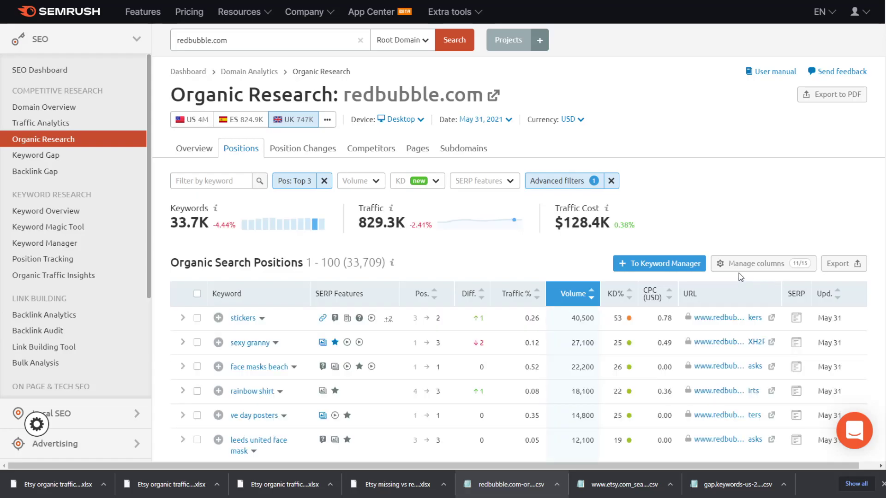
Export the filtered UK top-3 list as 'redbubble top 3 uk.xlsx' and switch to the ES database.
{"action": "left_click", "coordinate": [827, 268]}
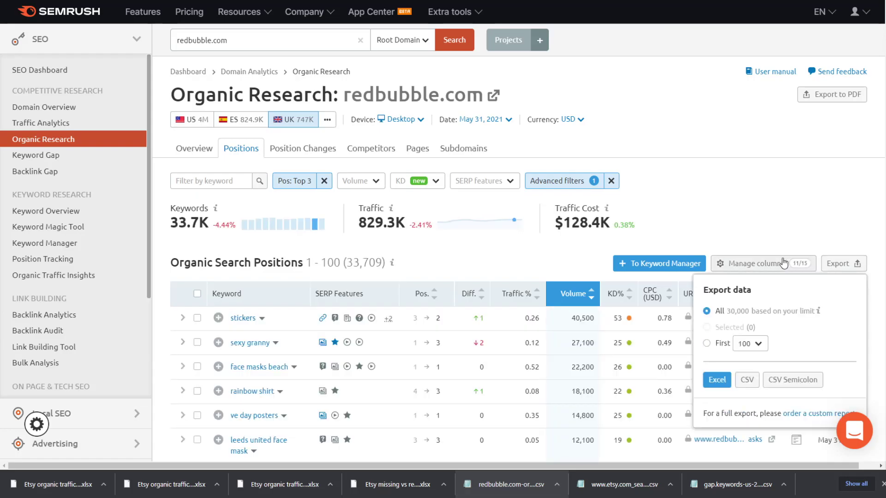
{"action": "left_click", "coordinate": [723, 382]}
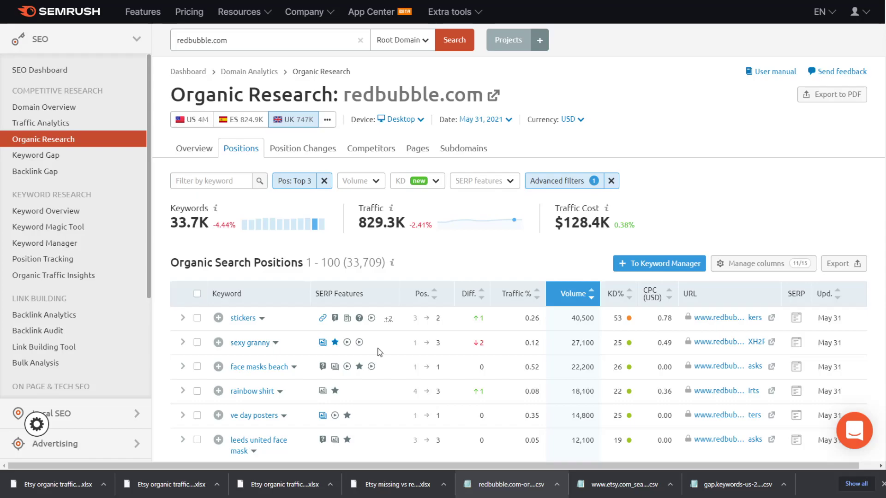
{"action": "left_click", "coordinate": [245, 121]}
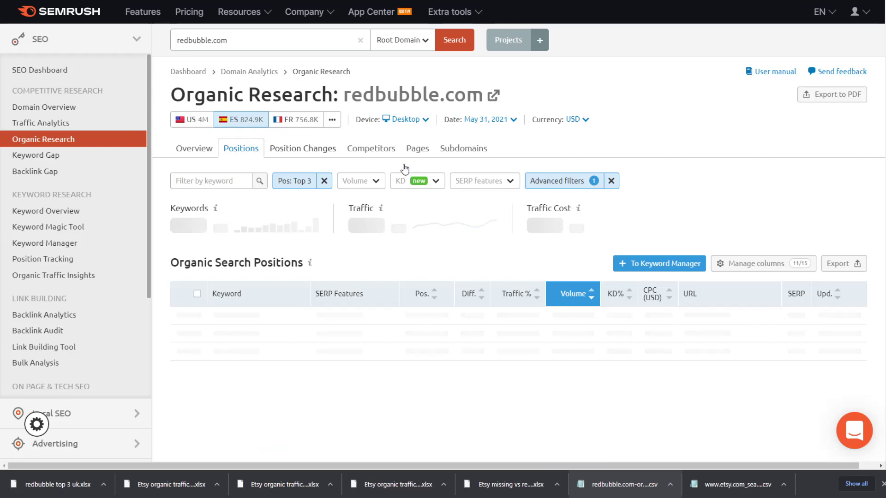